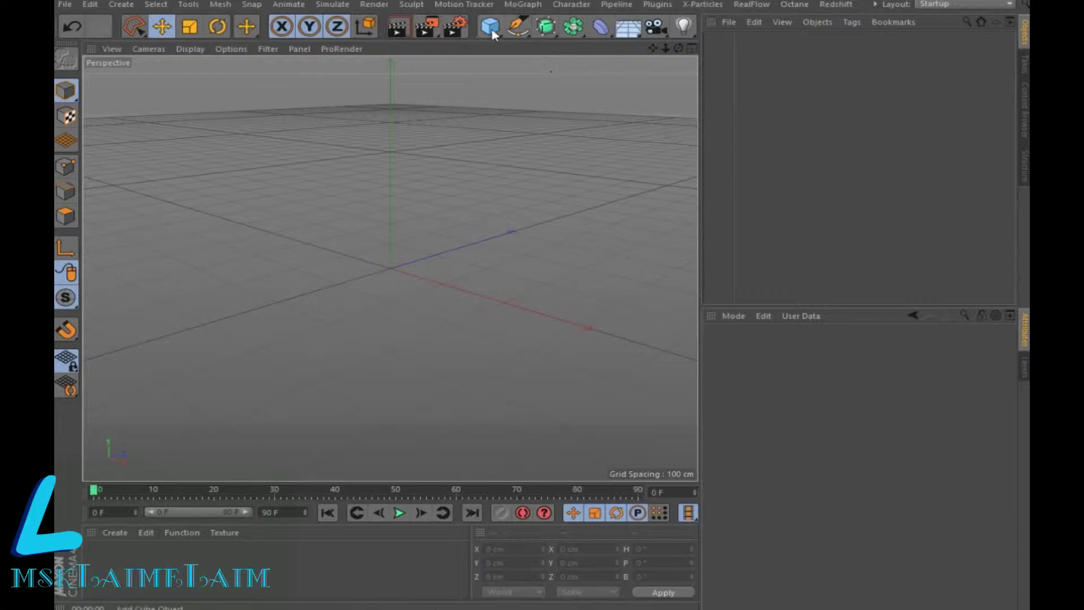
- Add a Disc with 24 disc segments and set the viewport to Gouraud Shading (Lines)
left_click_drag(491, 27, 519, 71)
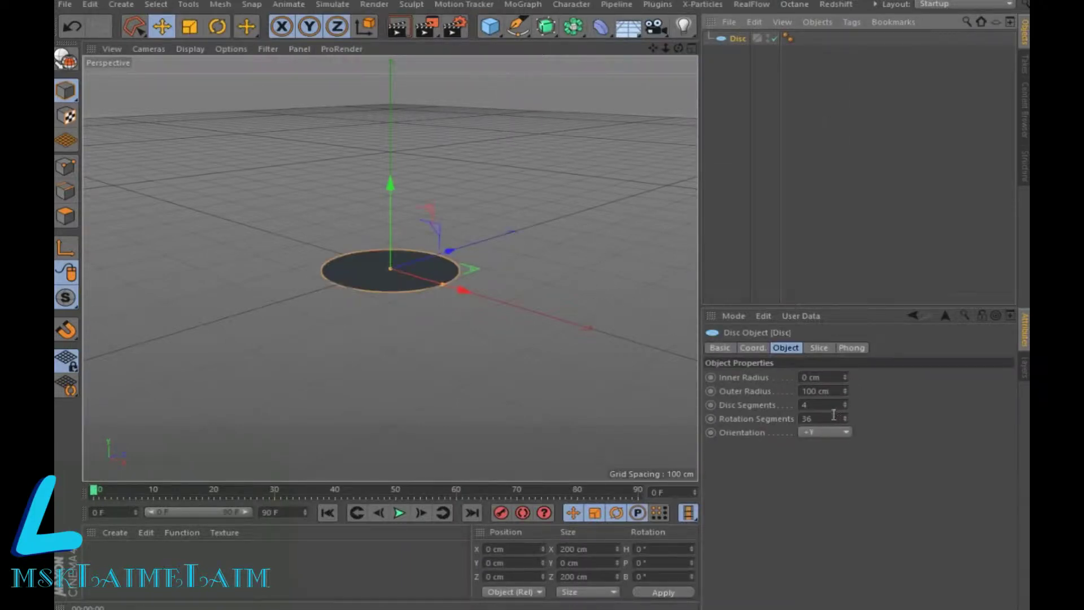
double_click(813, 405)
type("24")
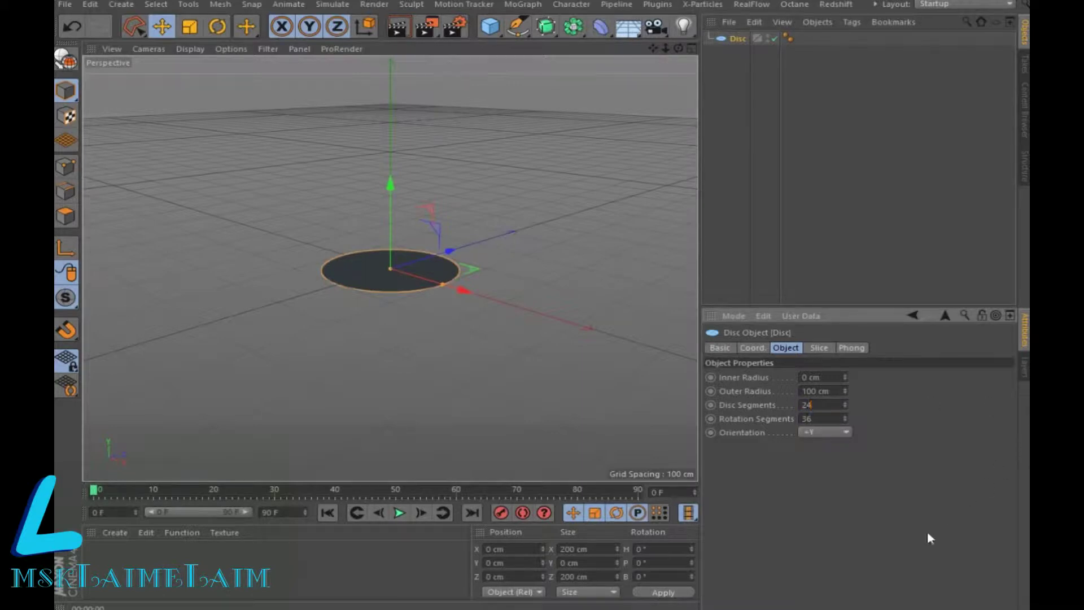
left_click(229, 49)
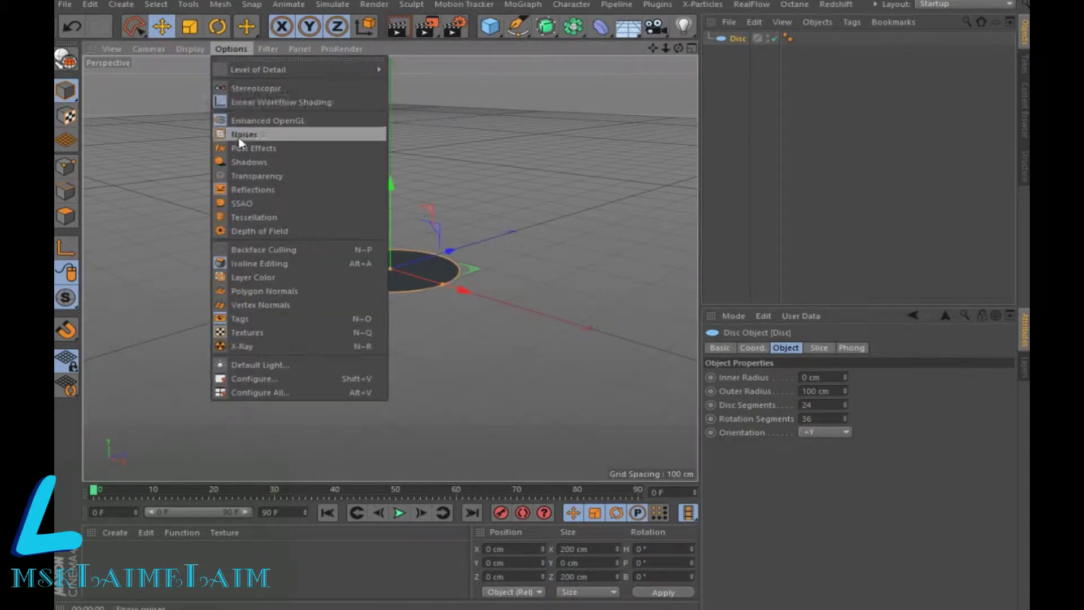
left_click(195, 83)
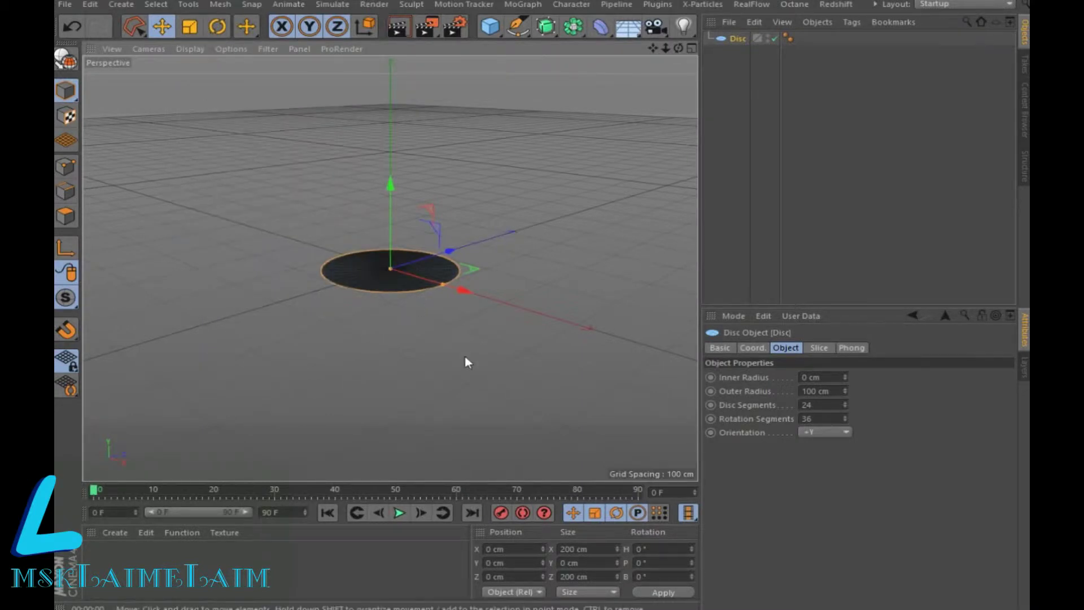
scroll(465, 359, "down", 10)
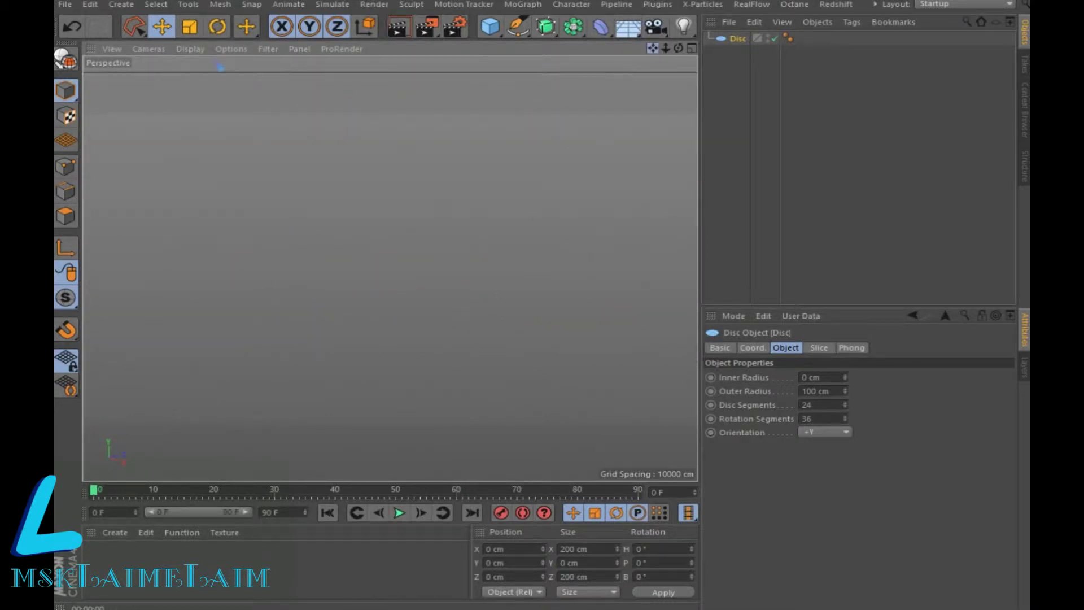
scroll(390, 269, "up", 8)
scroll(390, 269, "up", 2)
scroll(390, 269, "up", 2)
scroll(391, 269, "up", 1)
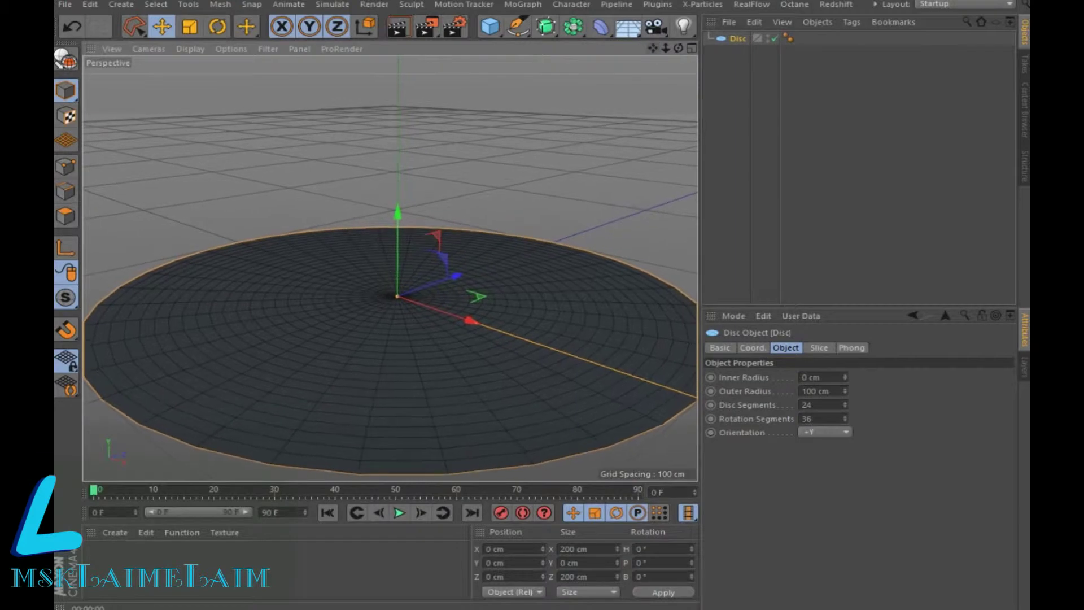
- Change the Disc to 1 disc segment and 24 rotation segments, and add a Correction deformer
double_click(815, 406)
type("1")
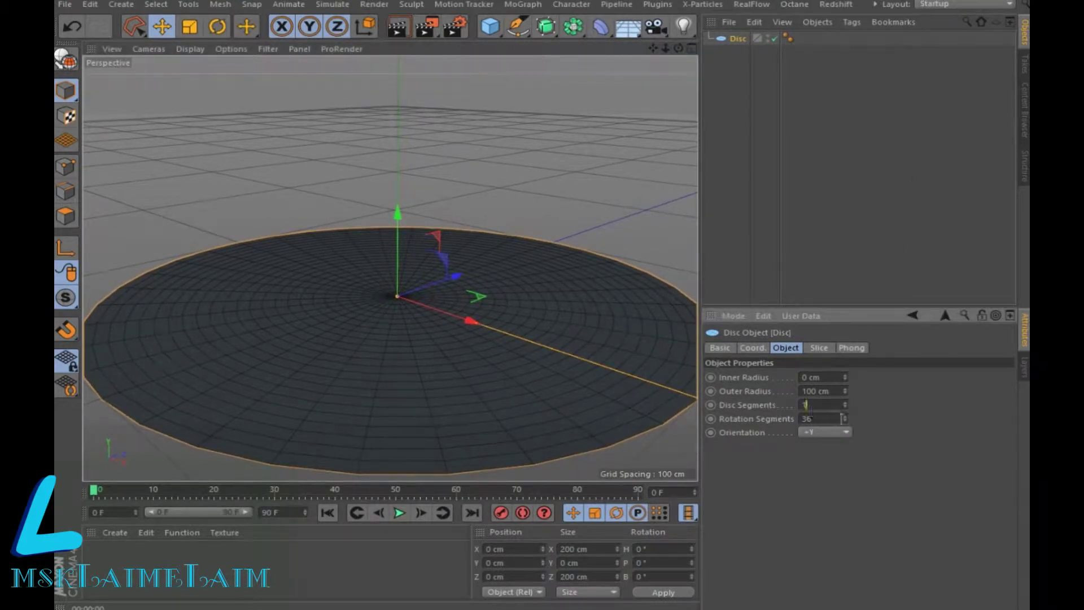
key("Tab")
type("24")
key("Return")
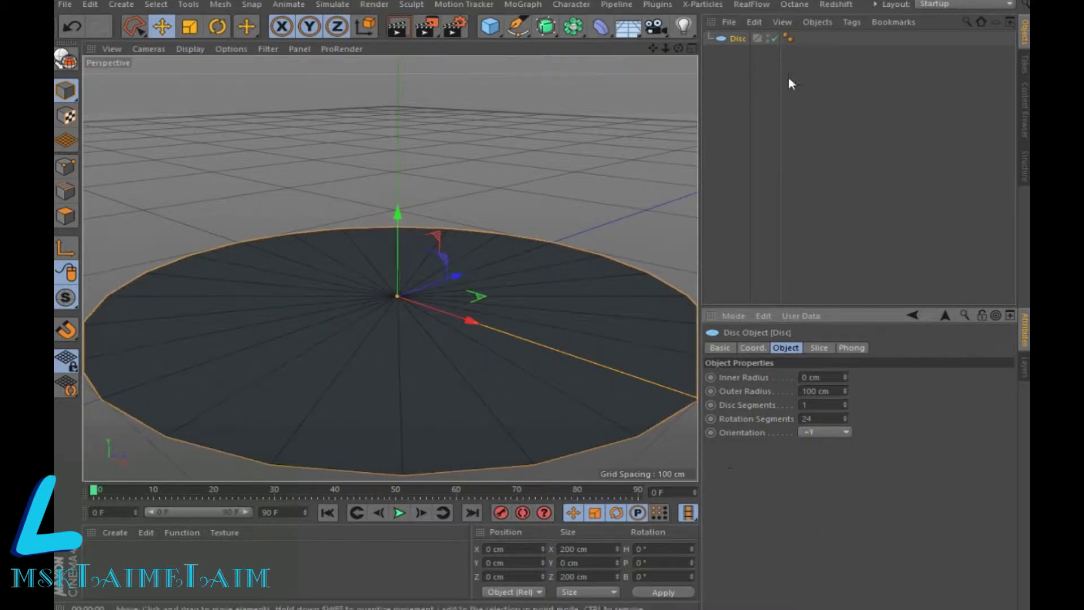
left_click(600, 26)
left_click(206, 119)
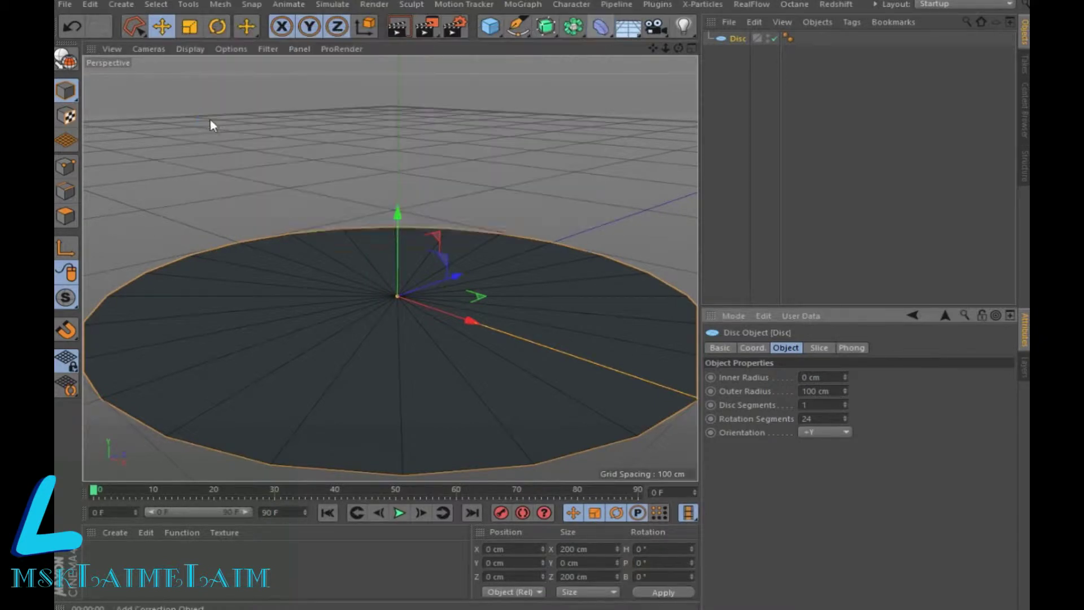
- Parent the Correction deformer under the Disc, enter Points mode, and choose Loop Selection
left_click_drag(745, 43, 737, 53)
left_click(64, 169)
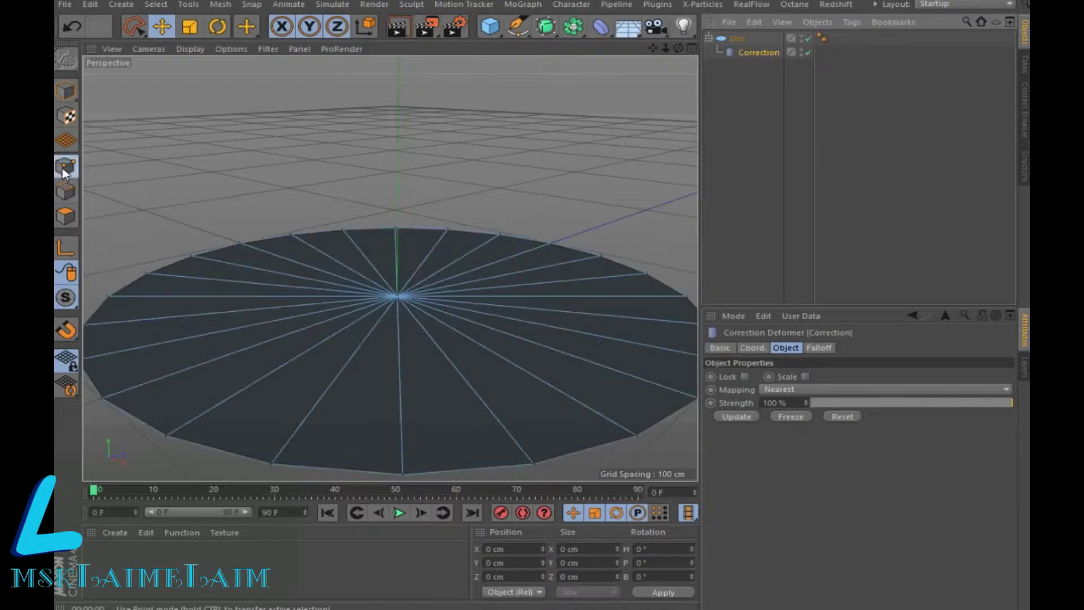
left_click(156, 5)
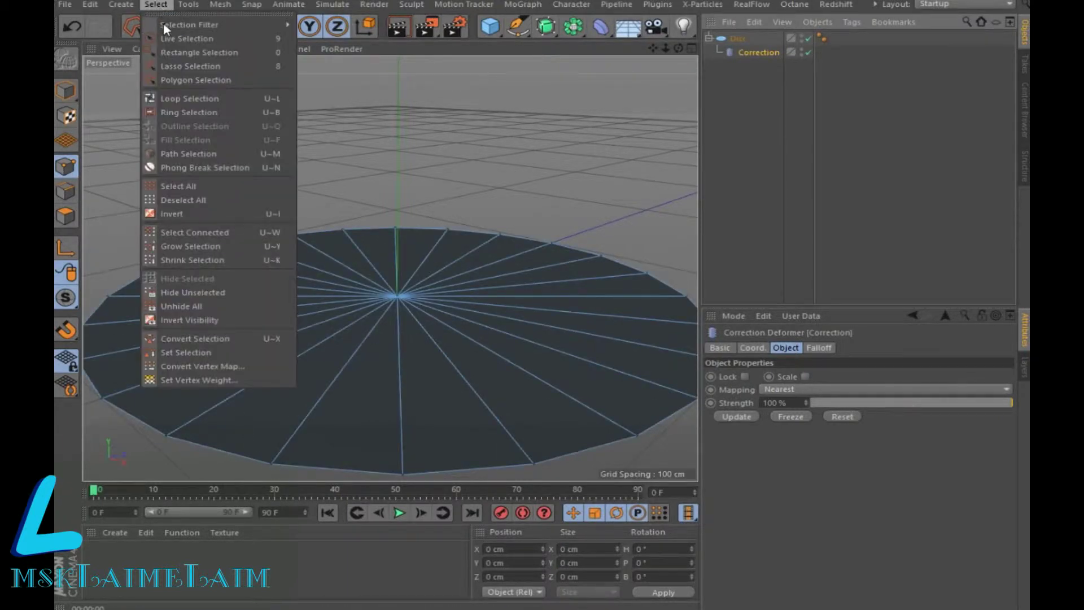
left_click(178, 100)
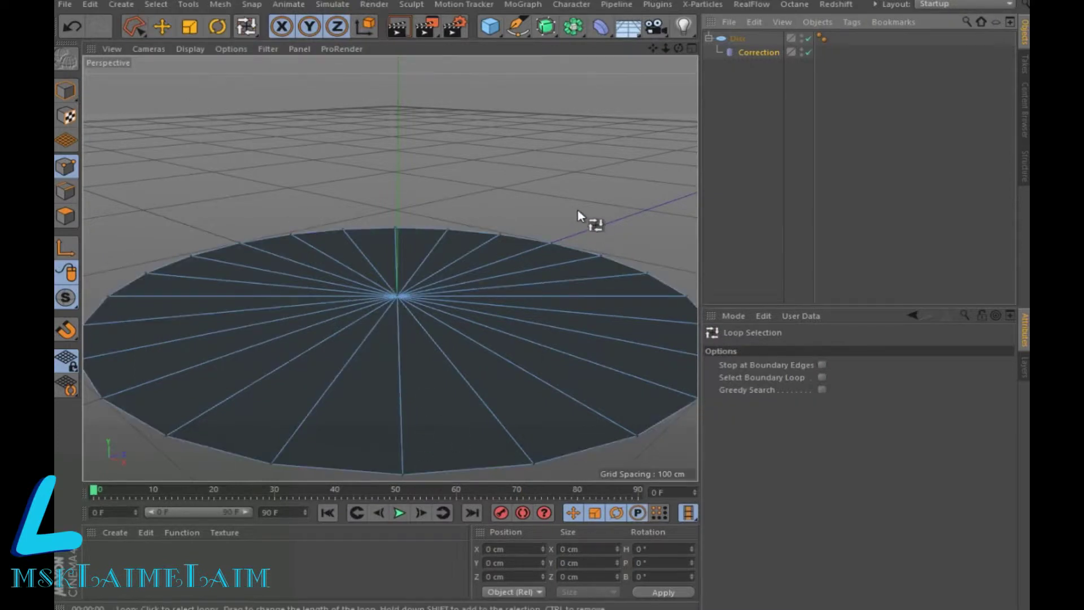
- Try selecting the disc's outer boundary loop, clear it, and switch to Live Selection
scroll(582, 218, "down", 2)
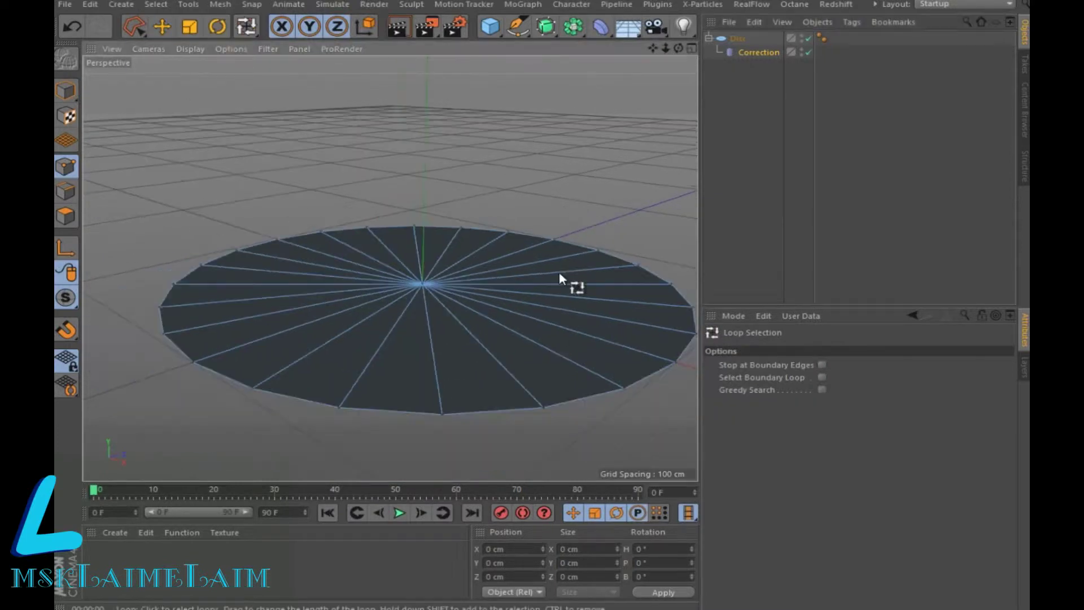
left_click(446, 412)
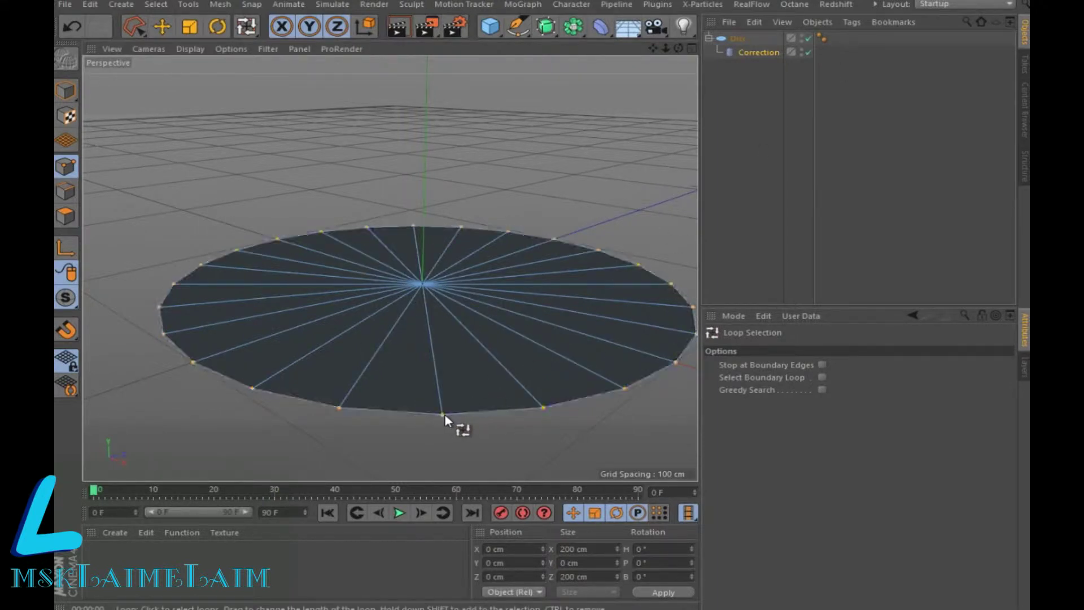
left_click(455, 437)
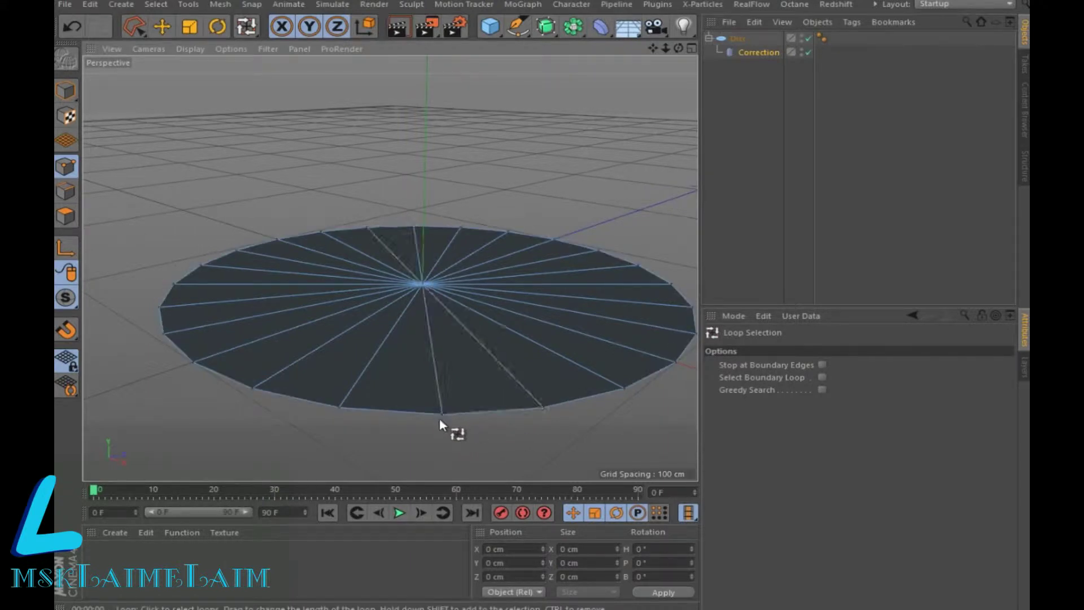
left_click(156, 4)
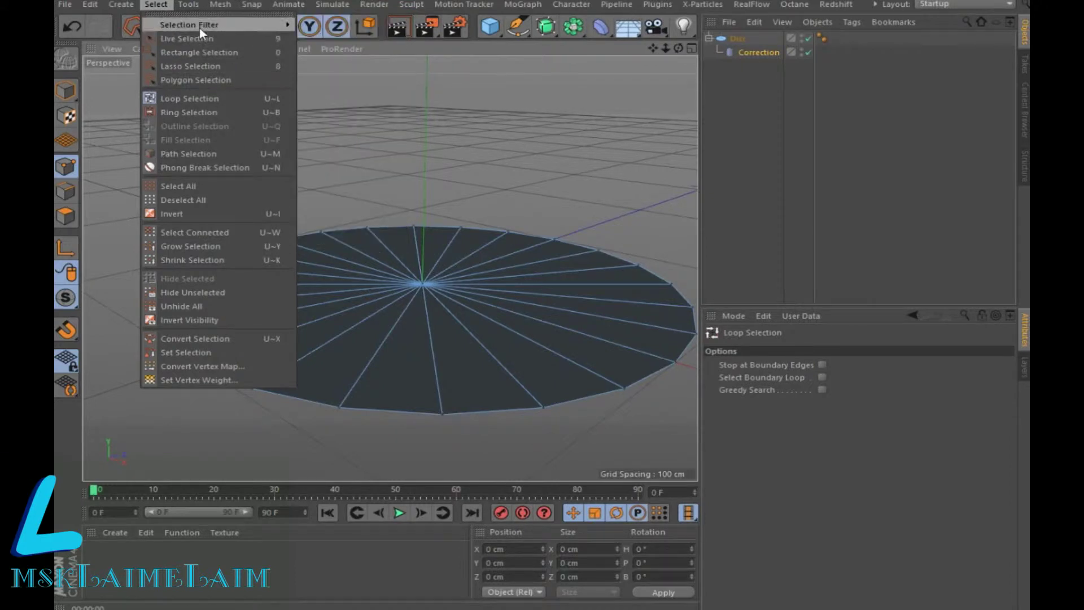
left_click(409, 142)
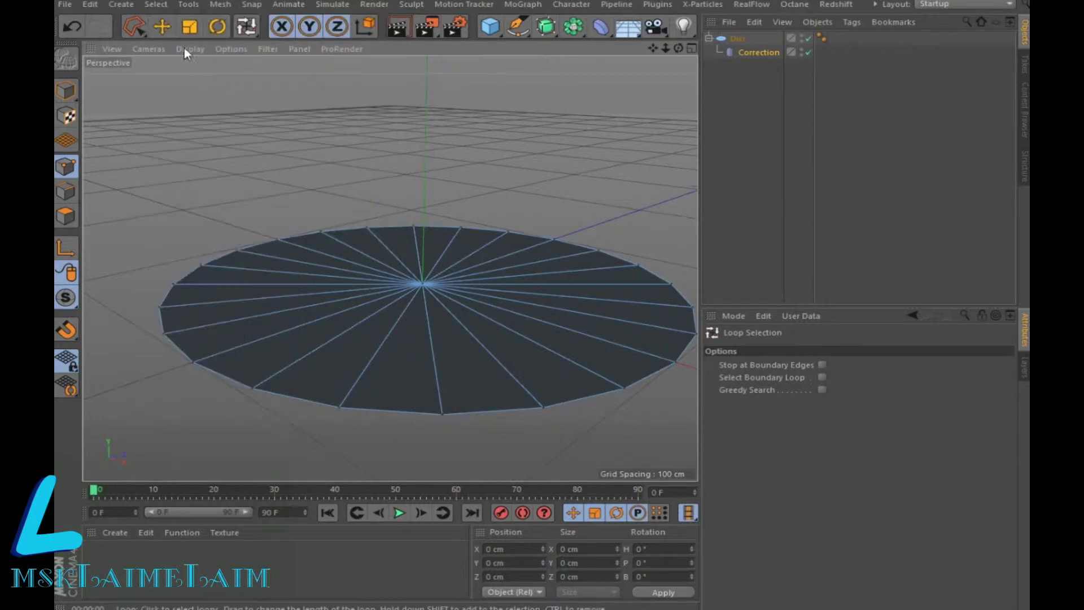
- Select twelve alternating rim points all around the disc's outer edge with Live Selection
left_click_drag(136, 25, 167, 52)
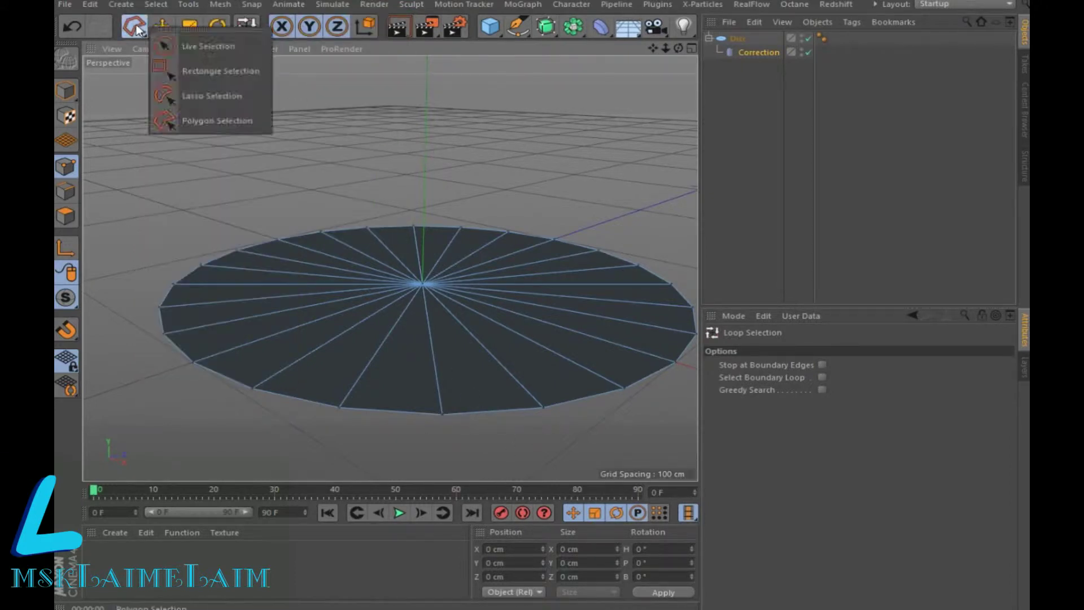
left_click(339, 407)
left_click(542, 407, "shift")
left_click(681, 365, "shift")
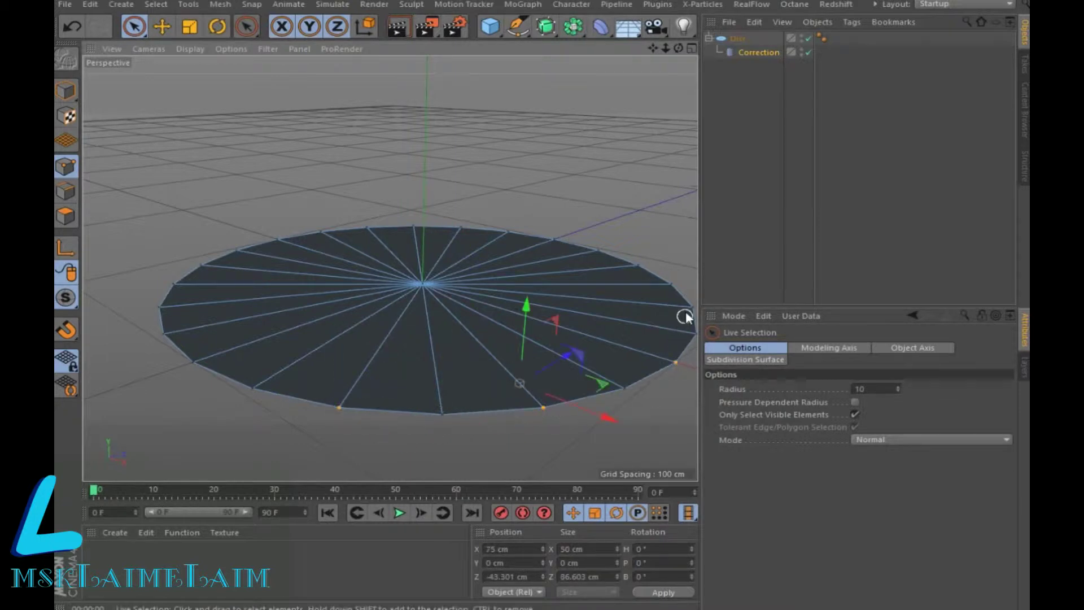
left_click(686, 294, "shift")
left_click(639, 265, "shift")
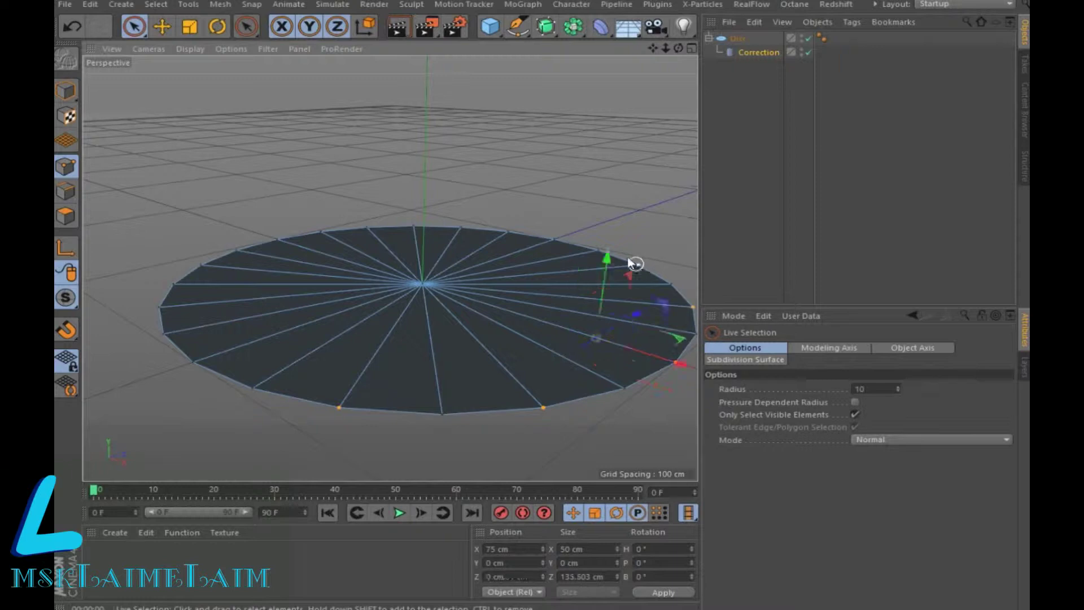
left_click(554, 238, "shift")
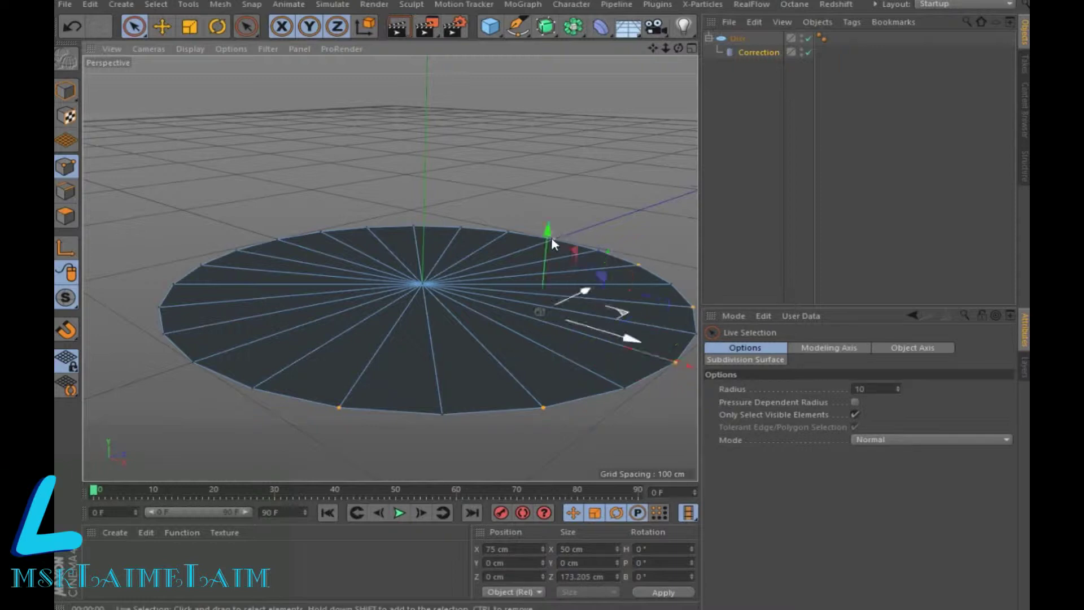
left_click(461, 227, "shift")
left_click(366, 227, "shift")
left_click(277, 238, "shift")
left_click(201, 264, "shift")
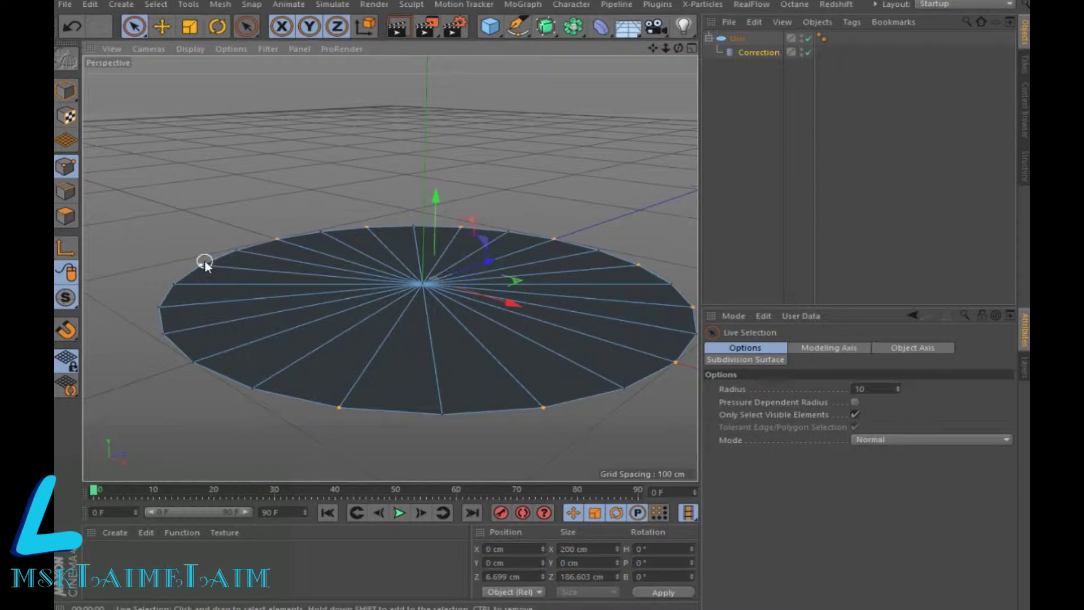
left_click(163, 307, "shift")
left_click(195, 365, "shift")
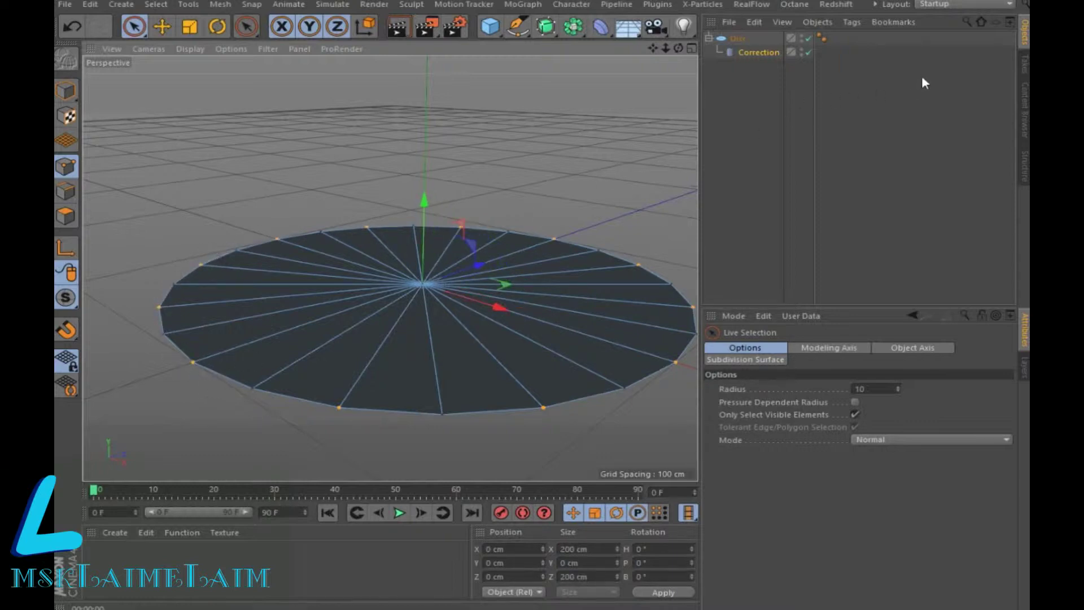
left_click(333, 4)
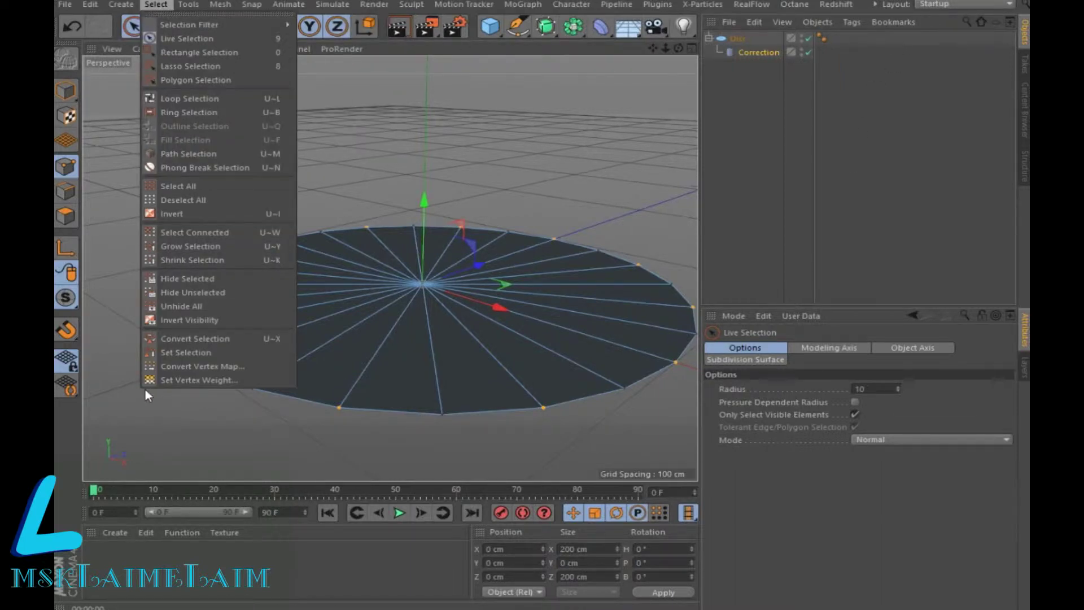
- Save the selected rim points as a Point Selection tag and return to Model mode
left_click(180, 354)
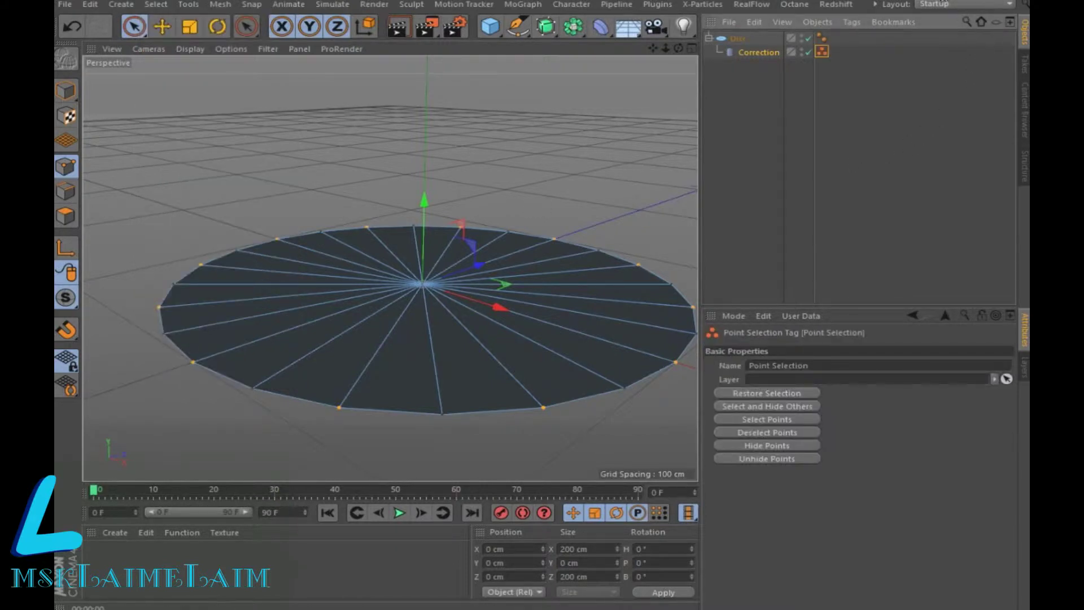
left_click(66, 90)
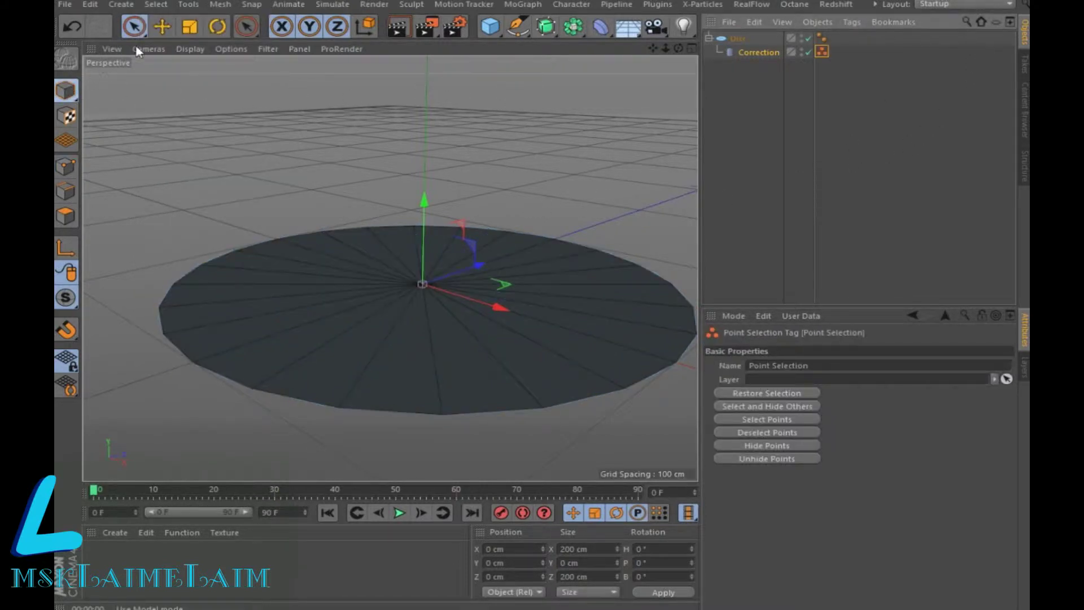
left_click(601, 27)
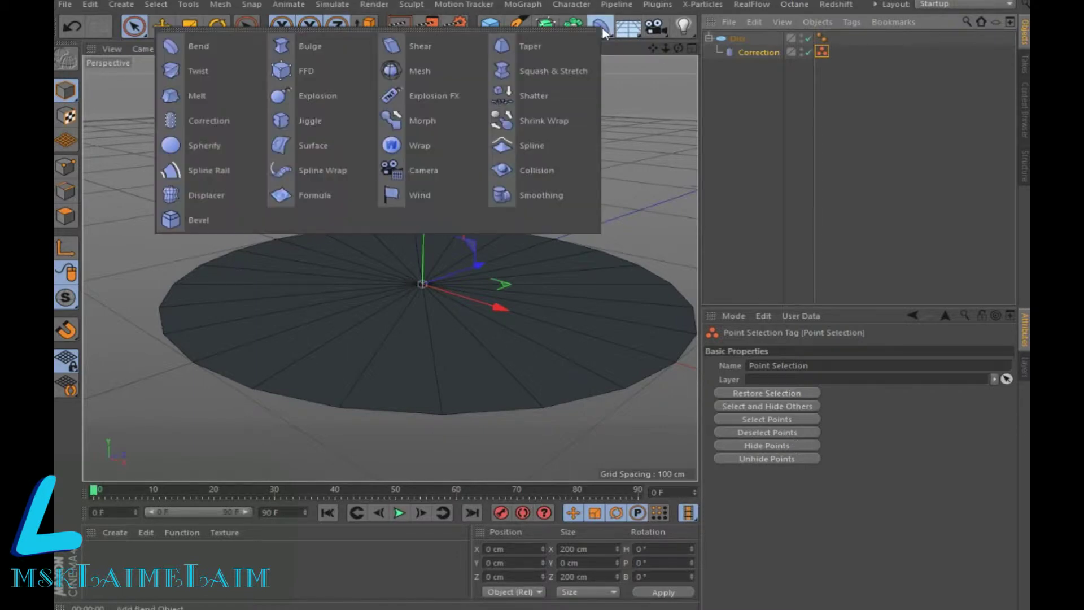
- Add a Displacer deformer and make it a child of the Disc
left_click(220, 197)
left_click_drag(752, 85, 755, 86)
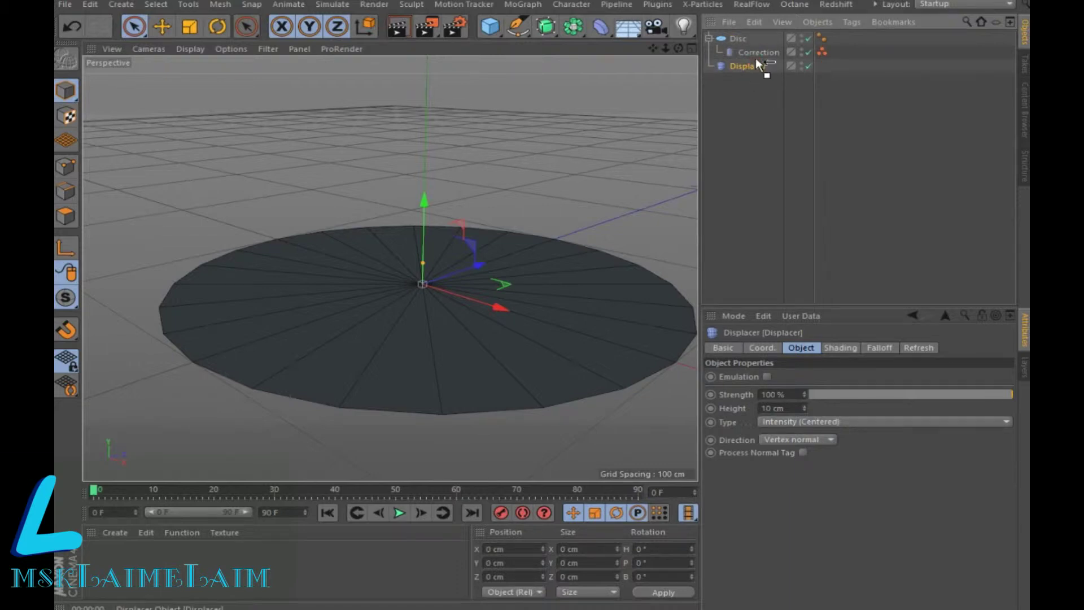
left_click_drag(757, 60, 757, 56)
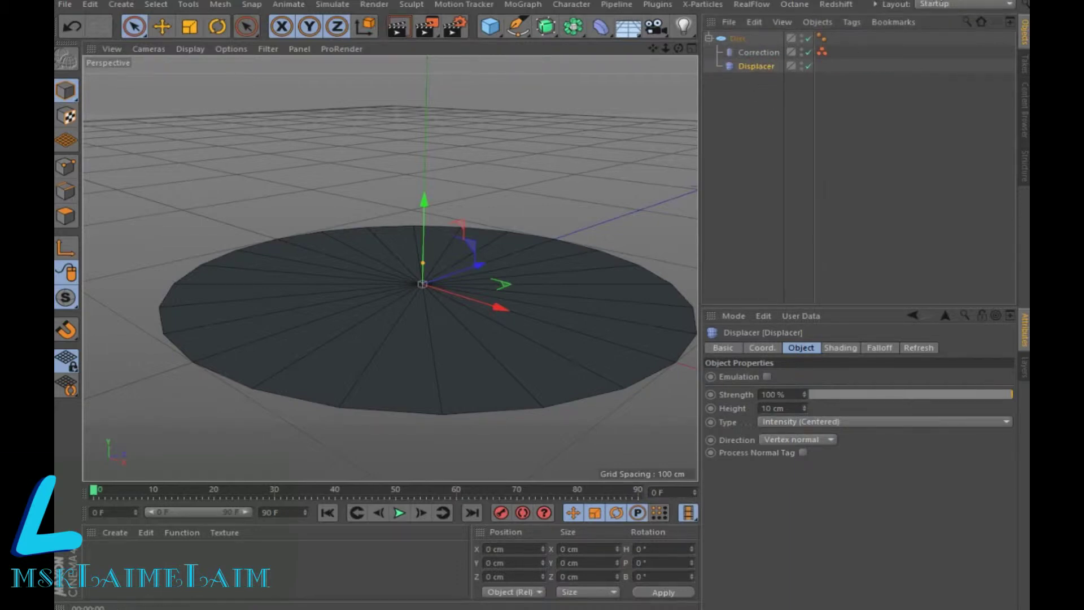
- Set the Displacer's shader to a white Color shader at 100% brightness
left_click(840, 348)
left_click(759, 390)
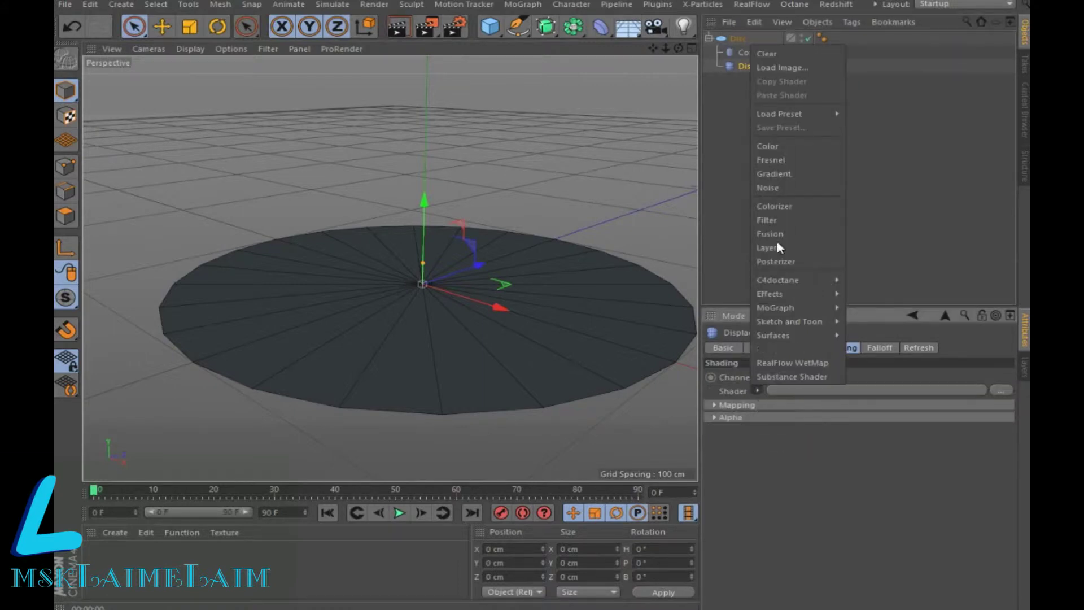
left_click(797, 142)
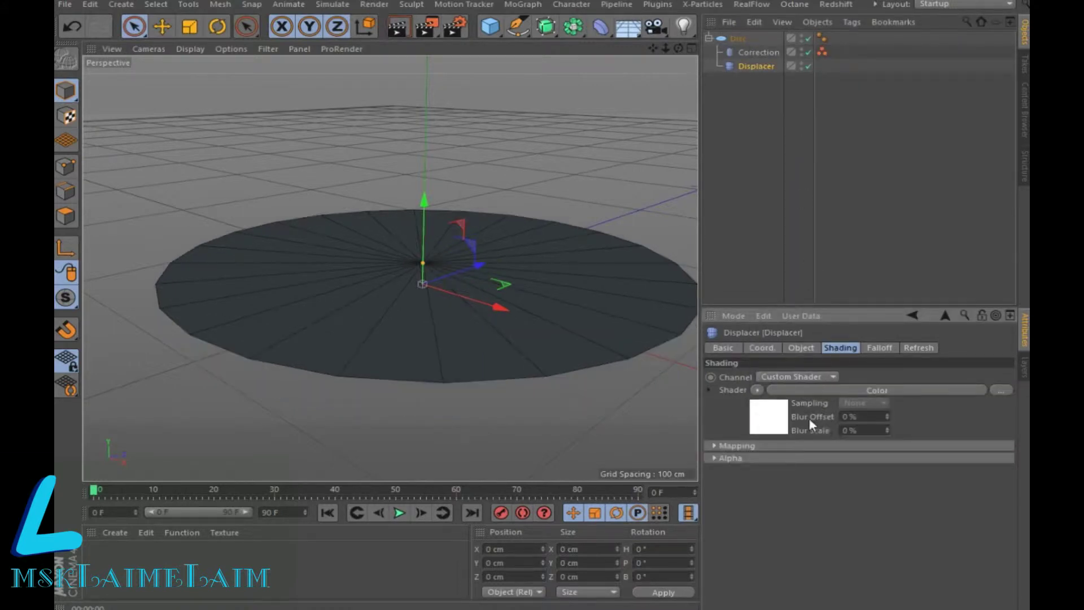
left_click(769, 419)
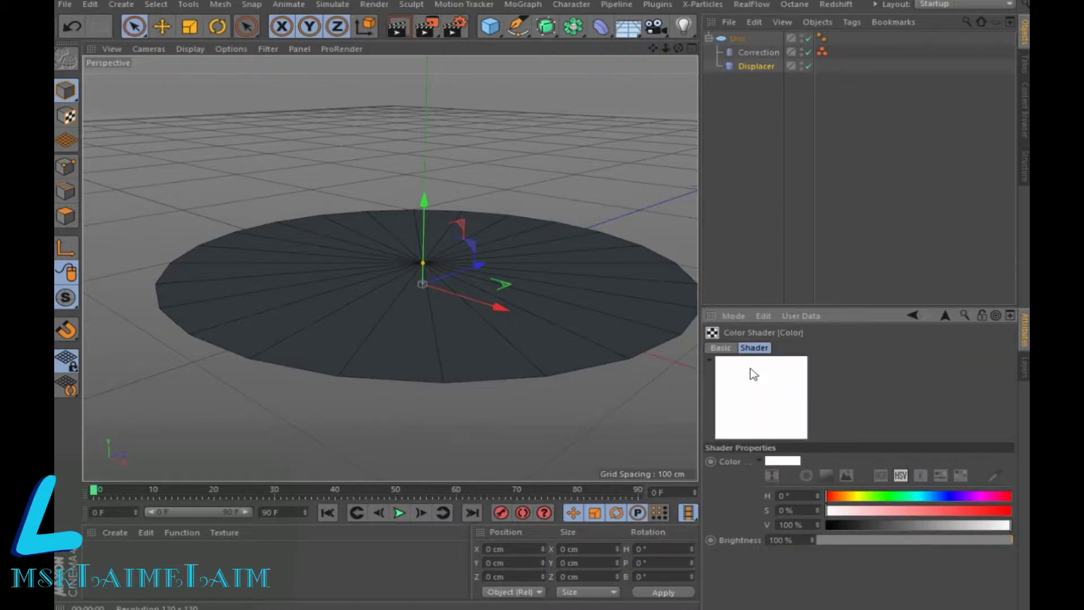
left_click(721, 348)
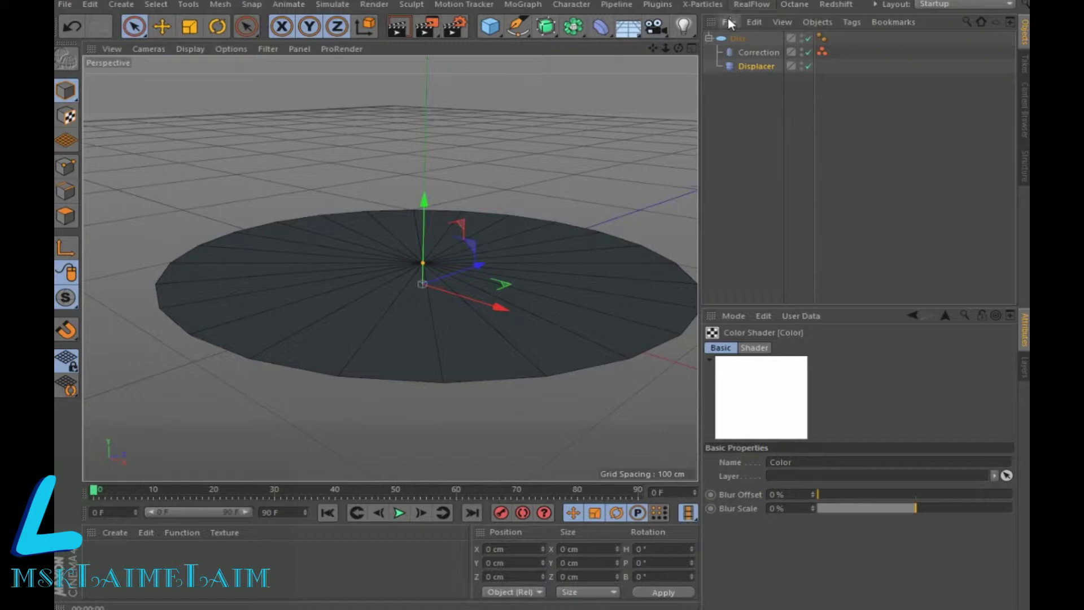
right_click(744, 69)
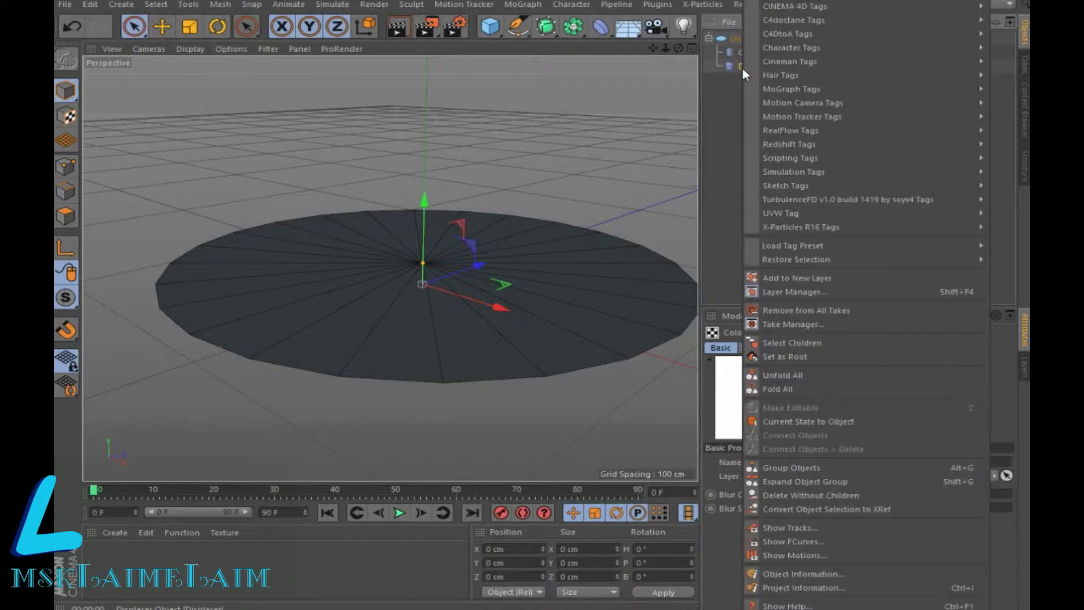
- Give the Displacer a Restriction tag set to the Point Selection, and move that tag onto Disc
mouse_move(794, 5)
left_click(683, 241)
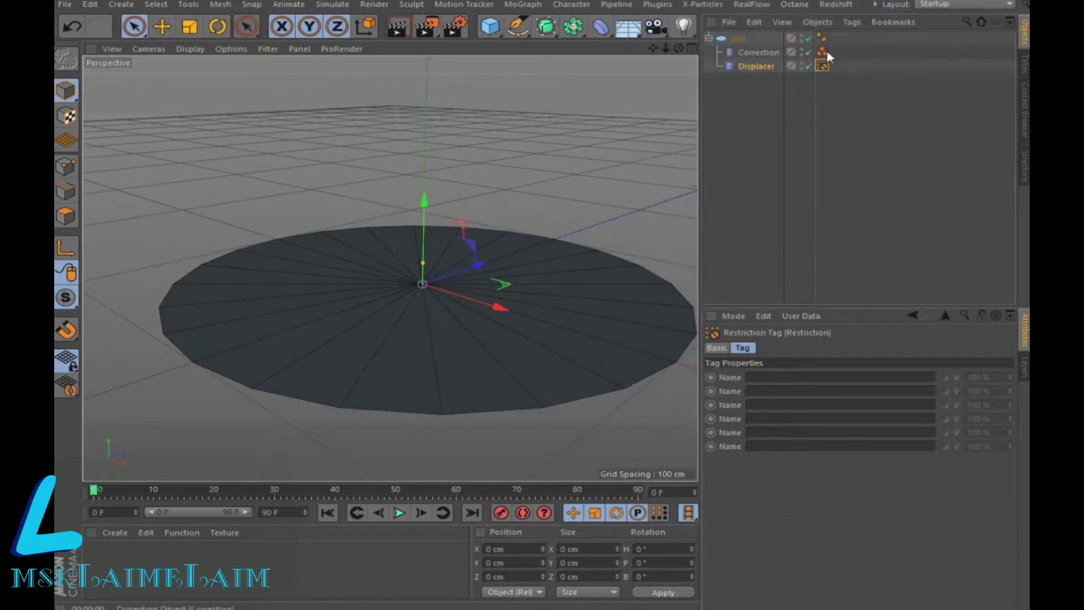
left_click_drag(822, 52, 787, 378)
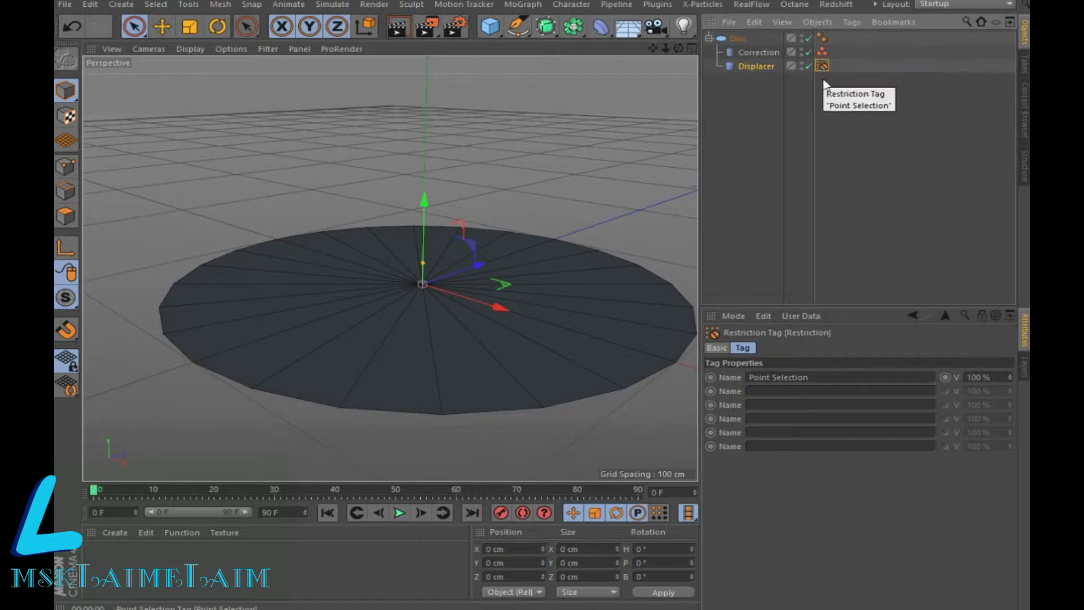
left_click(824, 52)
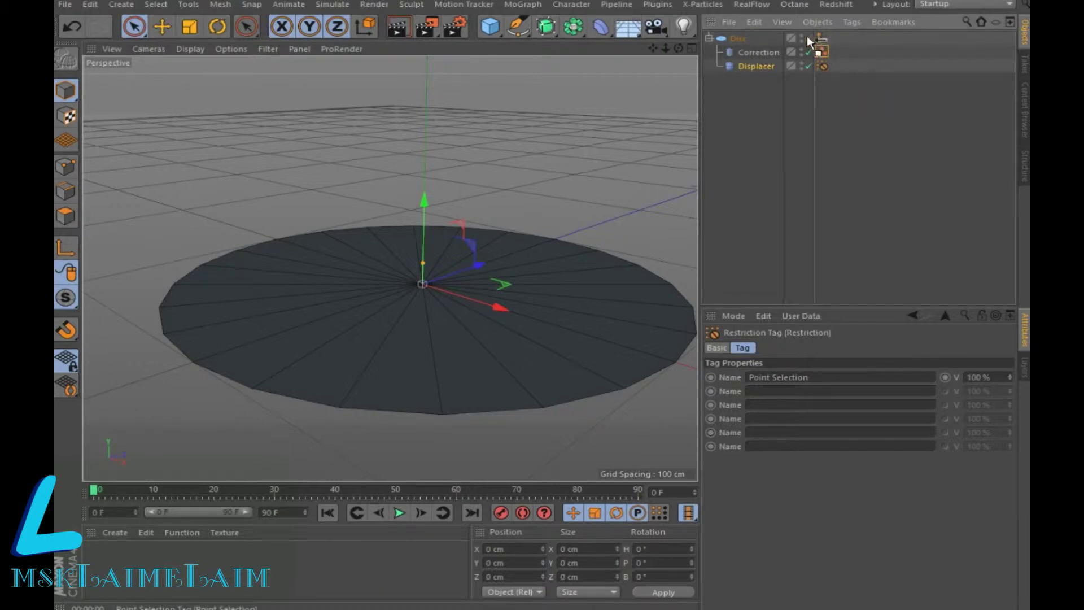
left_click_drag(808, 37, 754, 34)
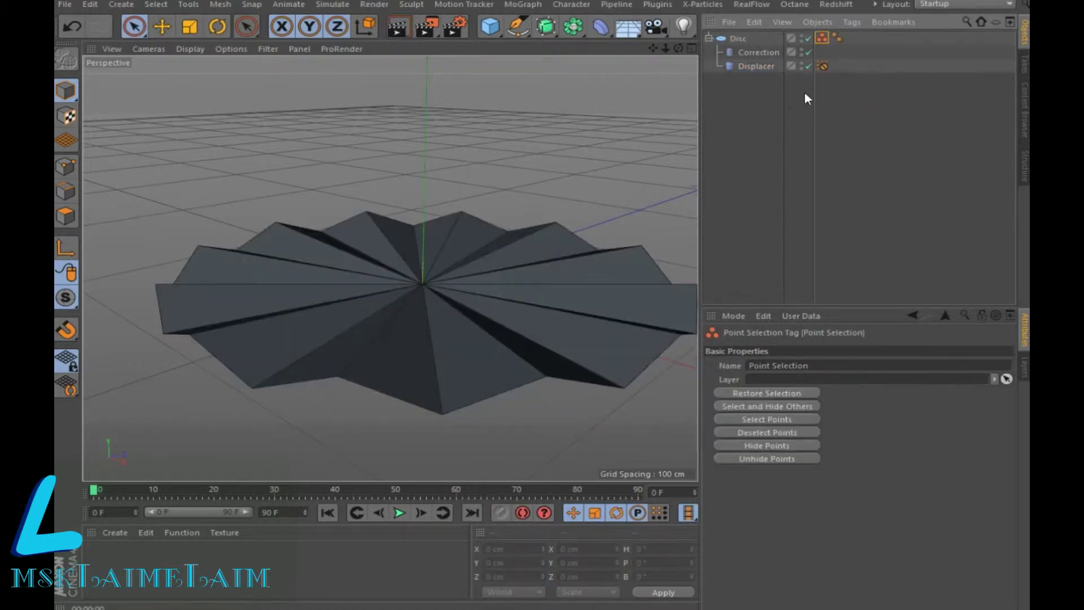
- Set the Displacer's Height to 30 cm for taller, sharper pleats
left_click(757, 66)
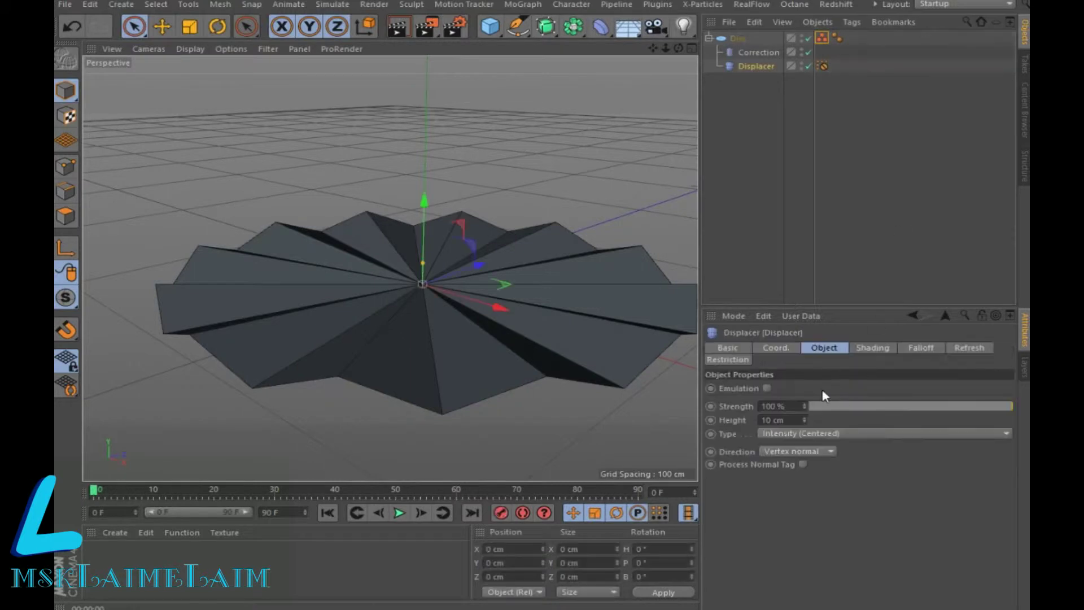
left_click(769, 421)
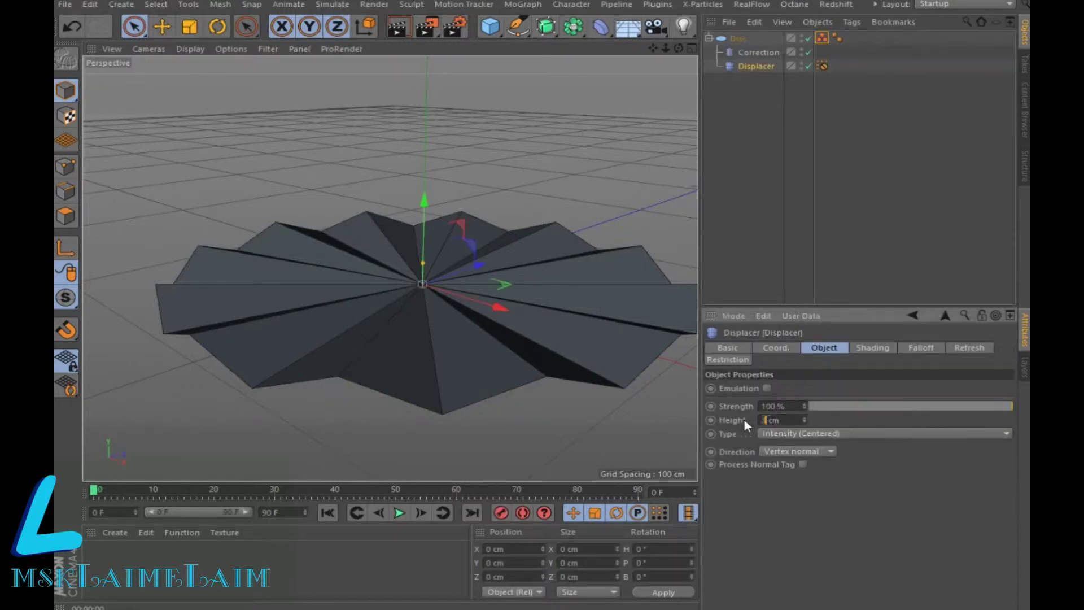
type("30")
key("Return")
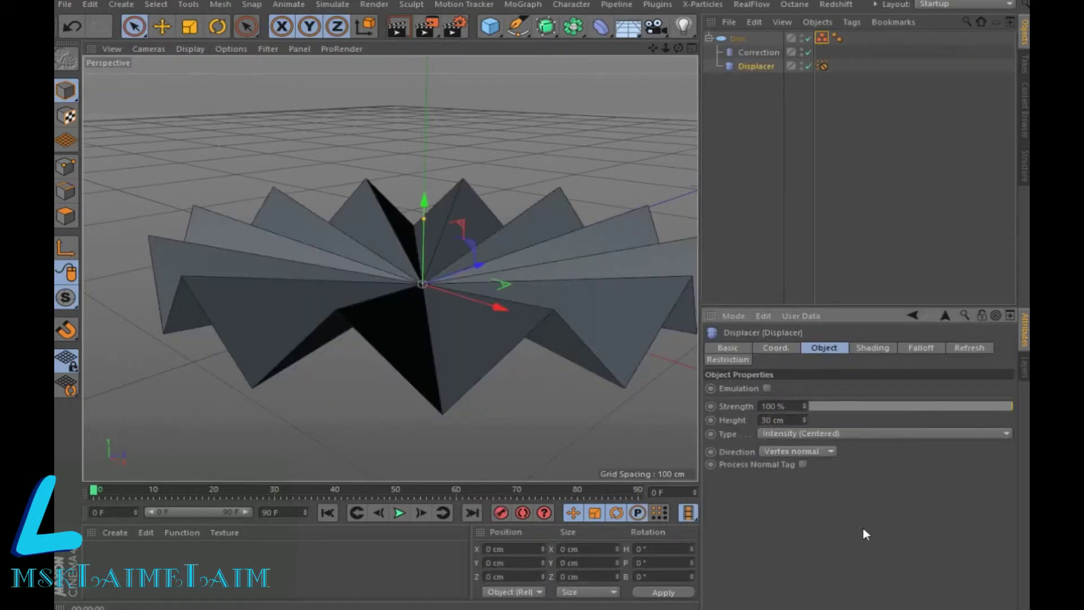
scroll(572, 147, "down", 3)
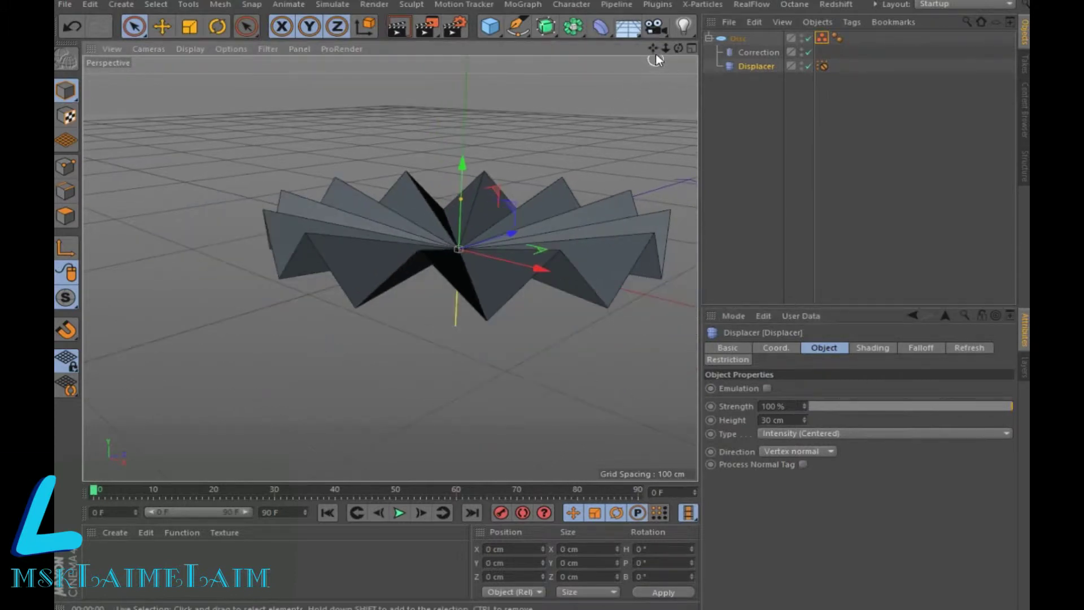
key("h")
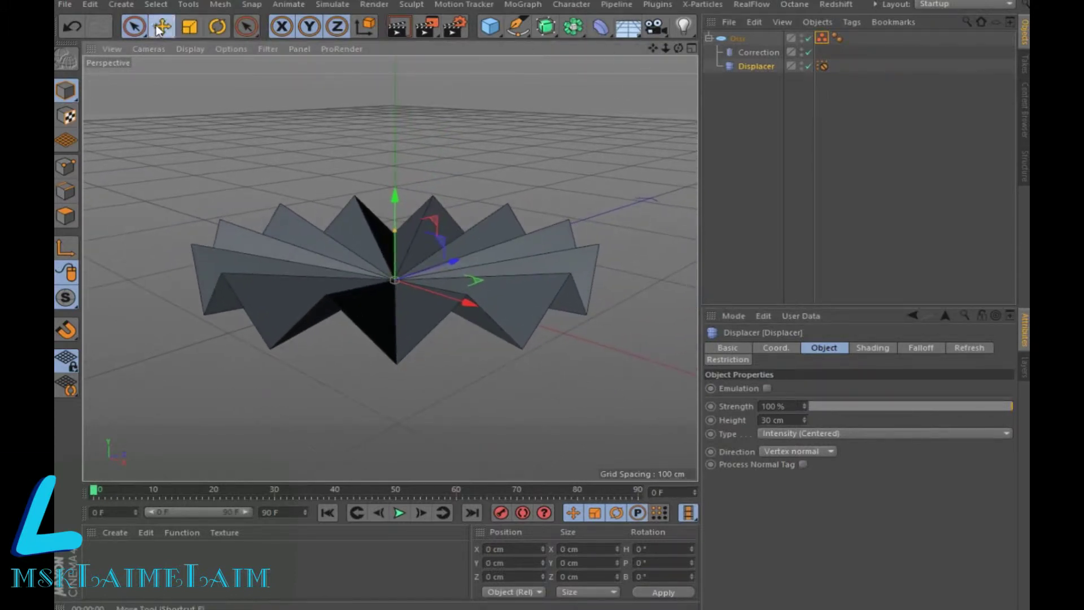
left_click(160, 27)
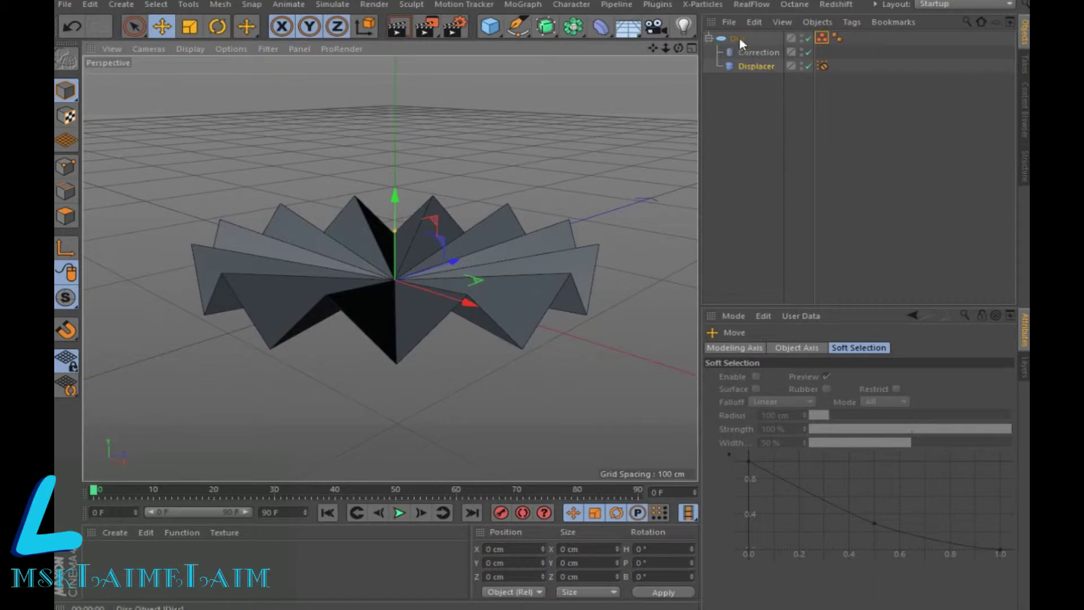
left_click(739, 40)
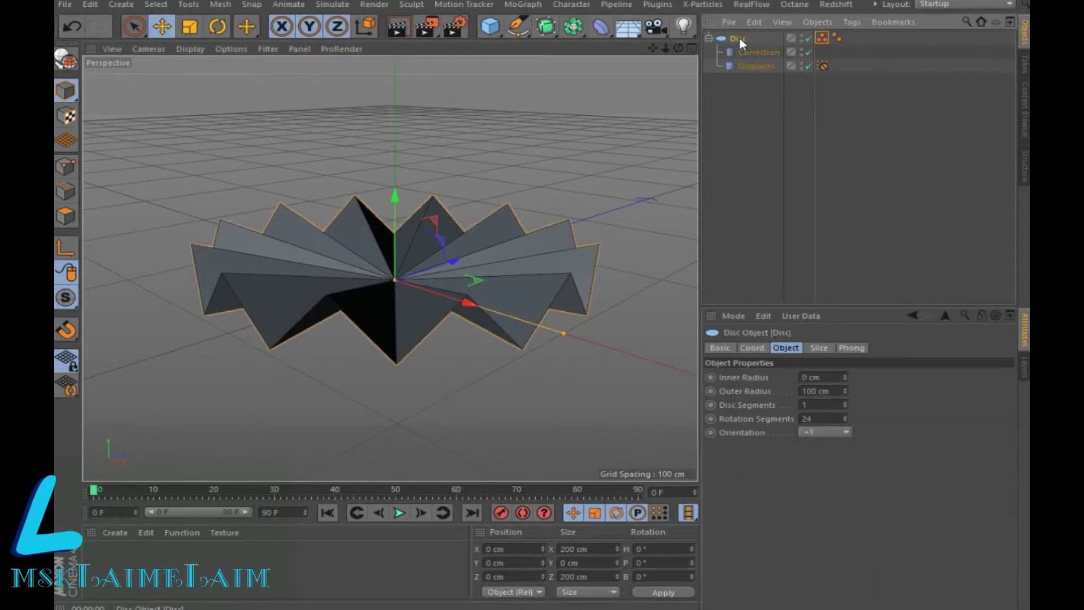
- Enable Slice on the Disc with a 15° end angle and orbit to inspect the wedge
left_click(819, 349)
left_click(747, 376)
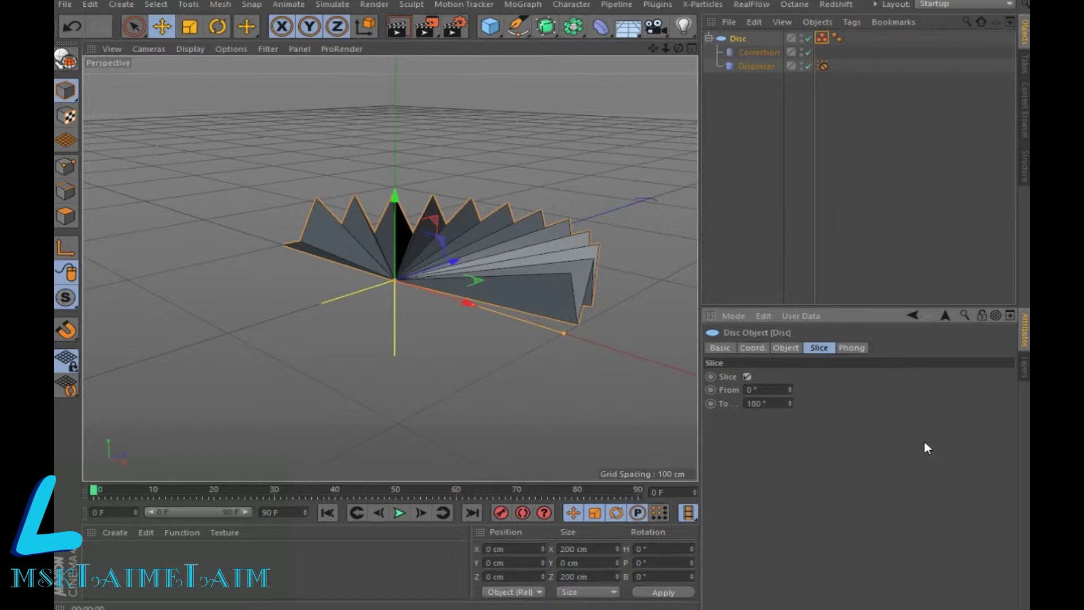
double_click(772, 404)
type("15")
key("Return")
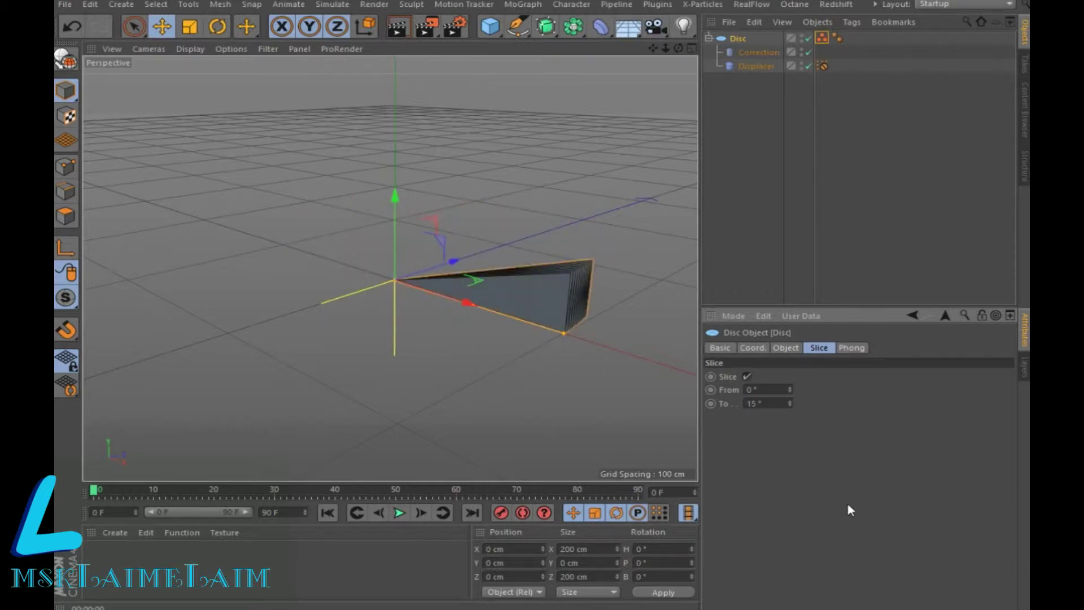
mouse_move(677, 49)
left_mouse_down()
mouse_move(565, 68)
mouse_move(621, 90)
left_mouse_up()
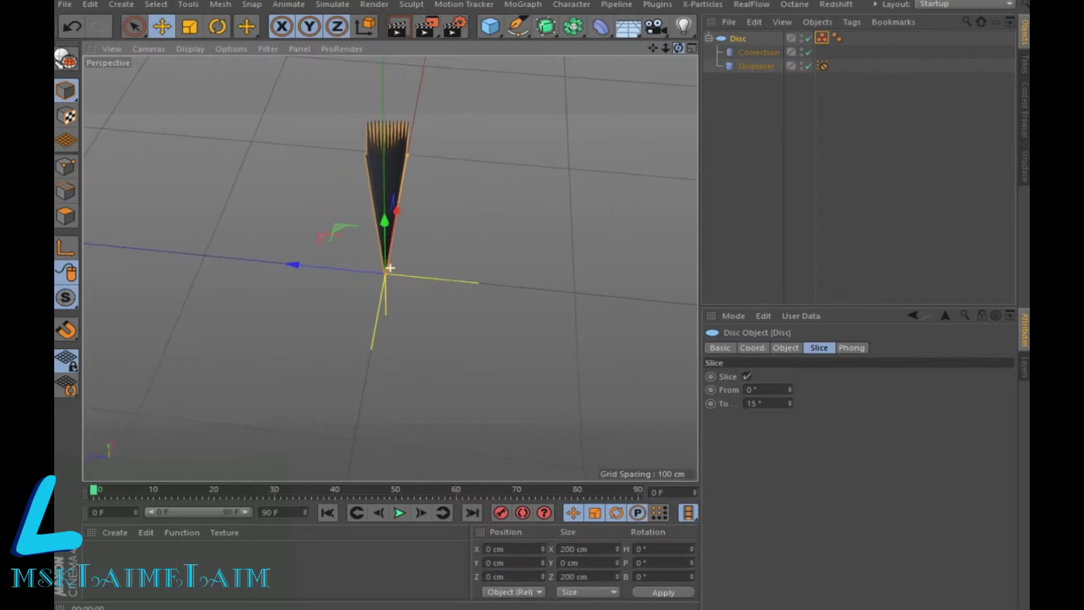
left_click_drag(390, 268, 694, 39)
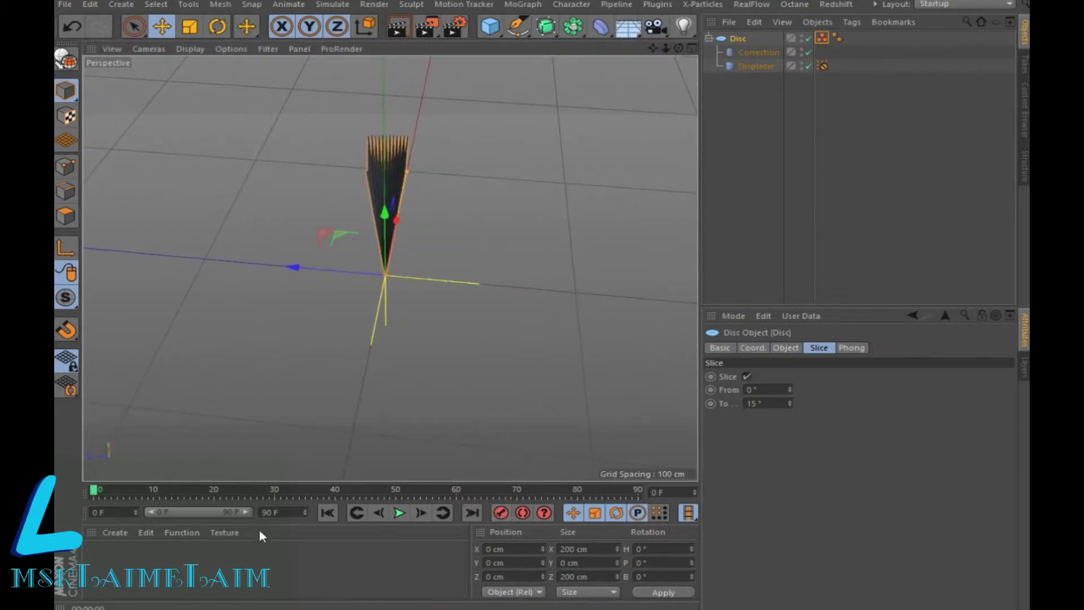
double_click(297, 515)
- Set the animation length to 150 frames and keyframe the 15° slice angle at frame 0
type("150")
left_click(395, 568)
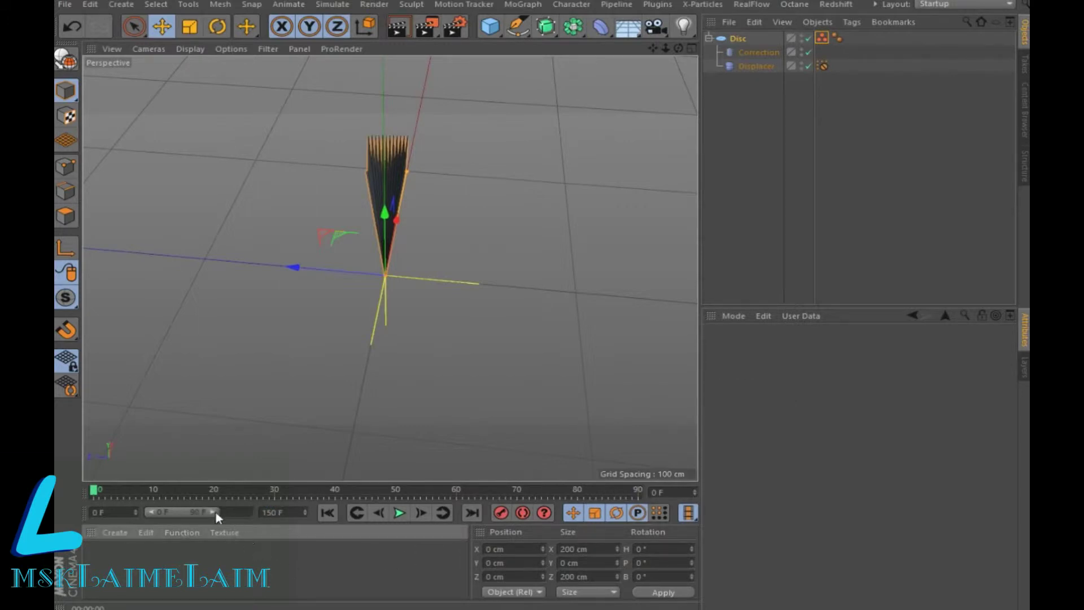
left_click_drag(218, 514, 276, 506)
left_click(741, 40)
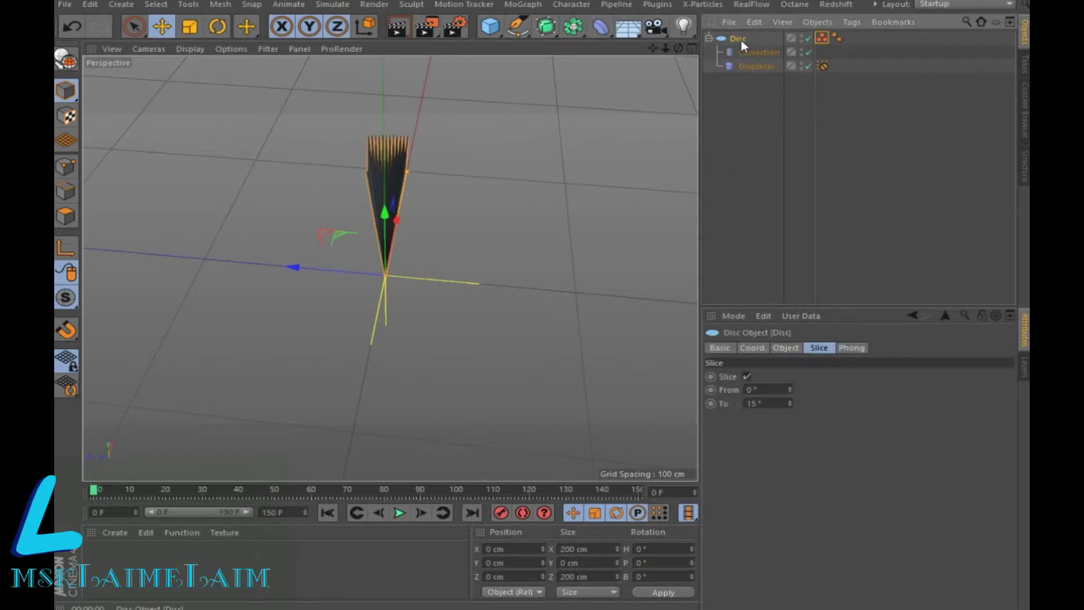
left_click(712, 403)
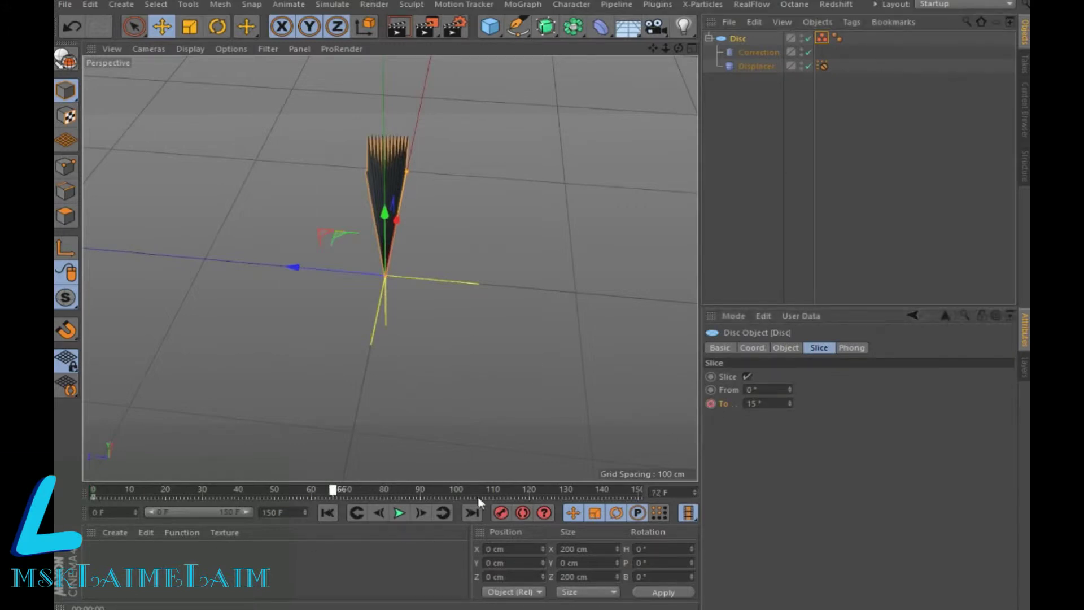
- At frame 150, set the slice end angle to 180° and keyframe it
left_click_drag(94, 495, 643, 497)
double_click(782, 402)
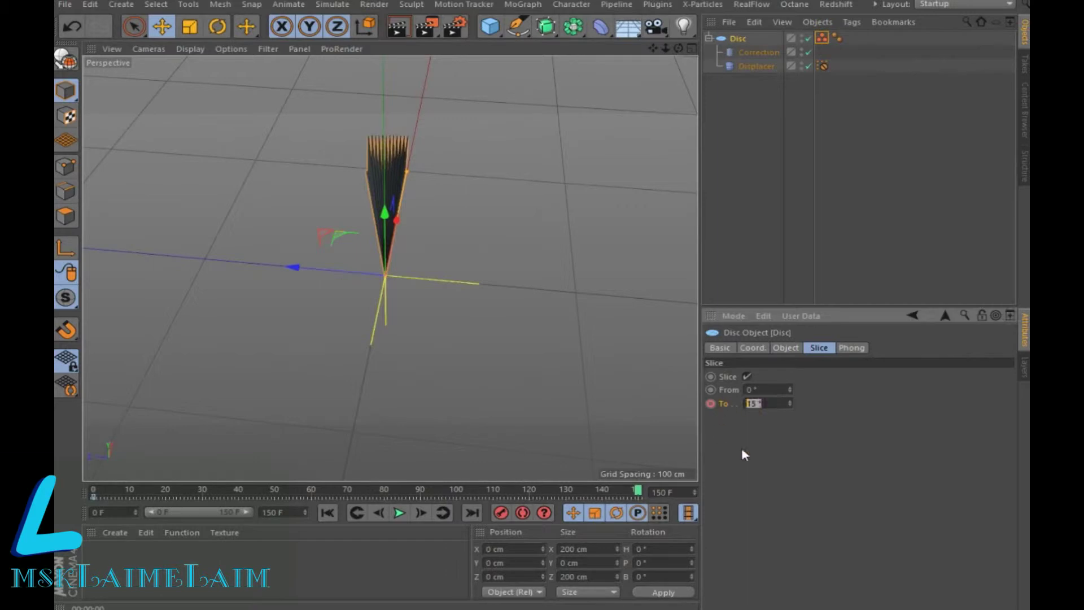
type("90")
key("Return")
double_click(780, 405)
type("180")
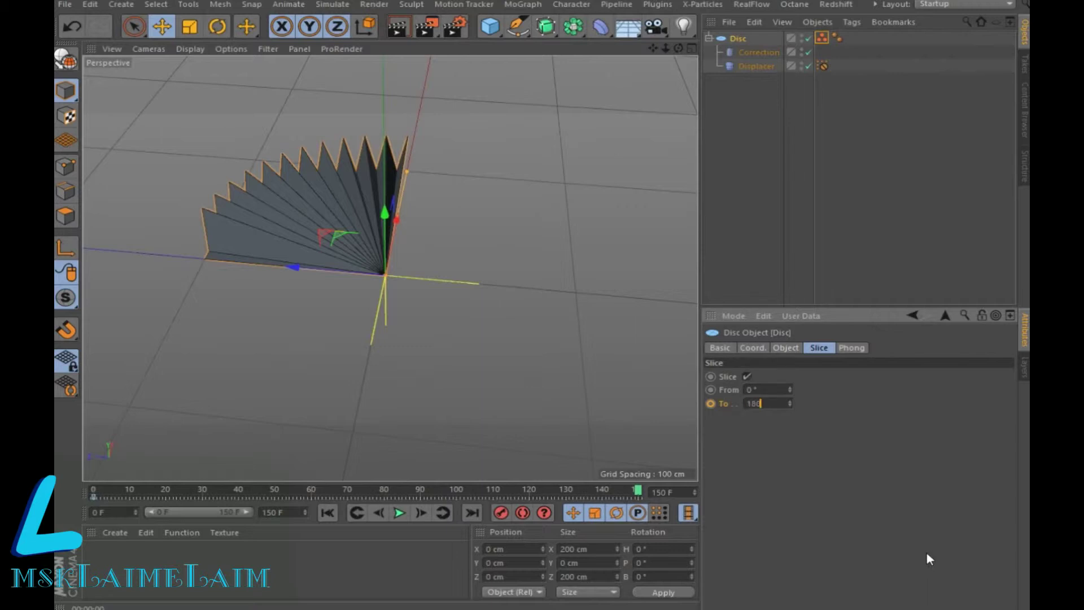
key("Return")
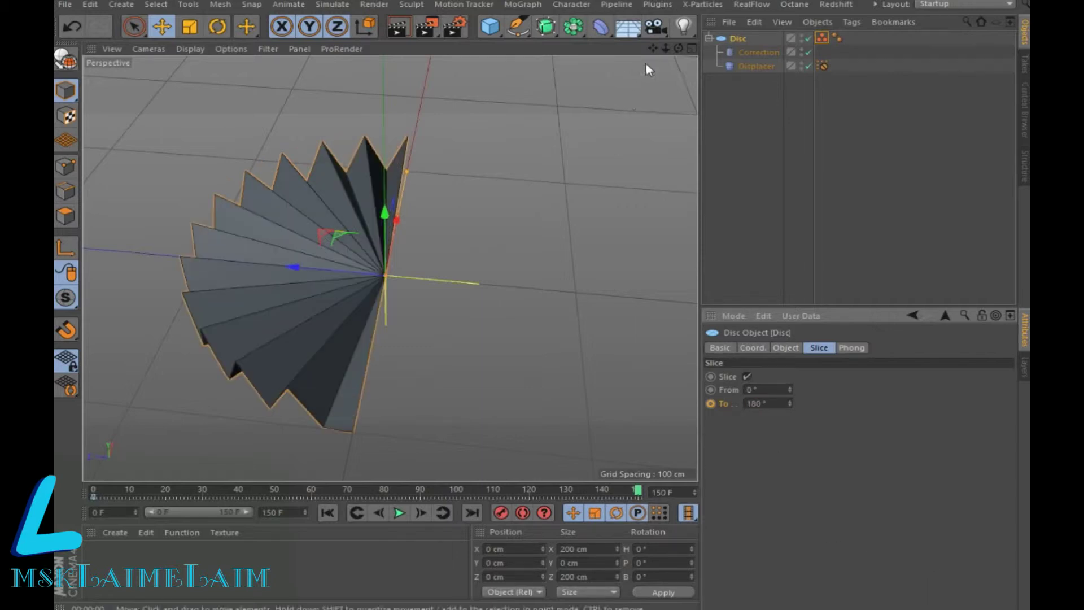
left_click_drag(678, 48, 632, 51)
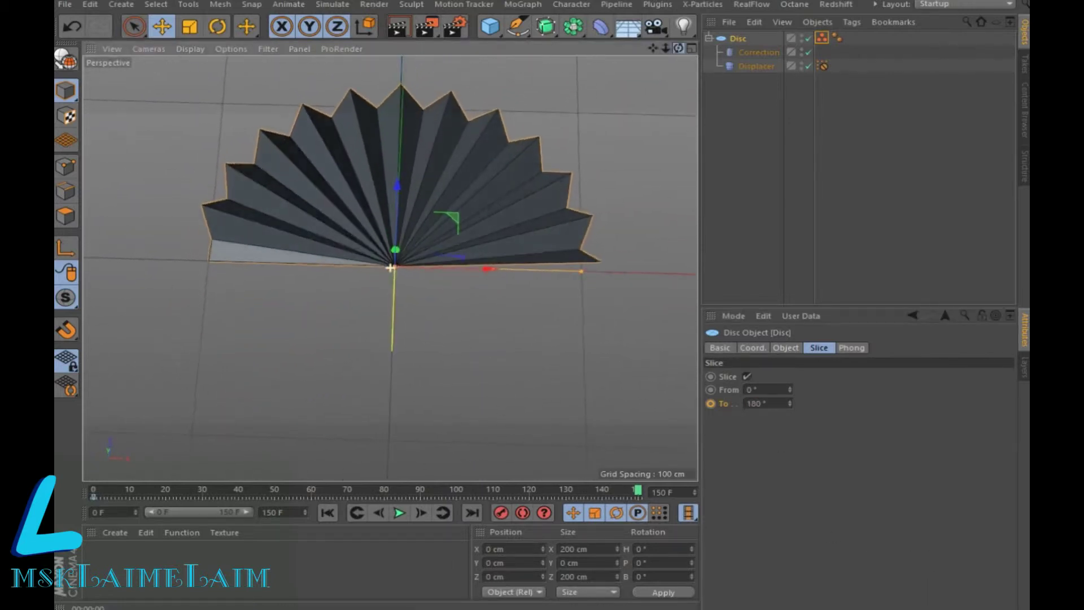
left_click_drag(390, 268, 391, 268)
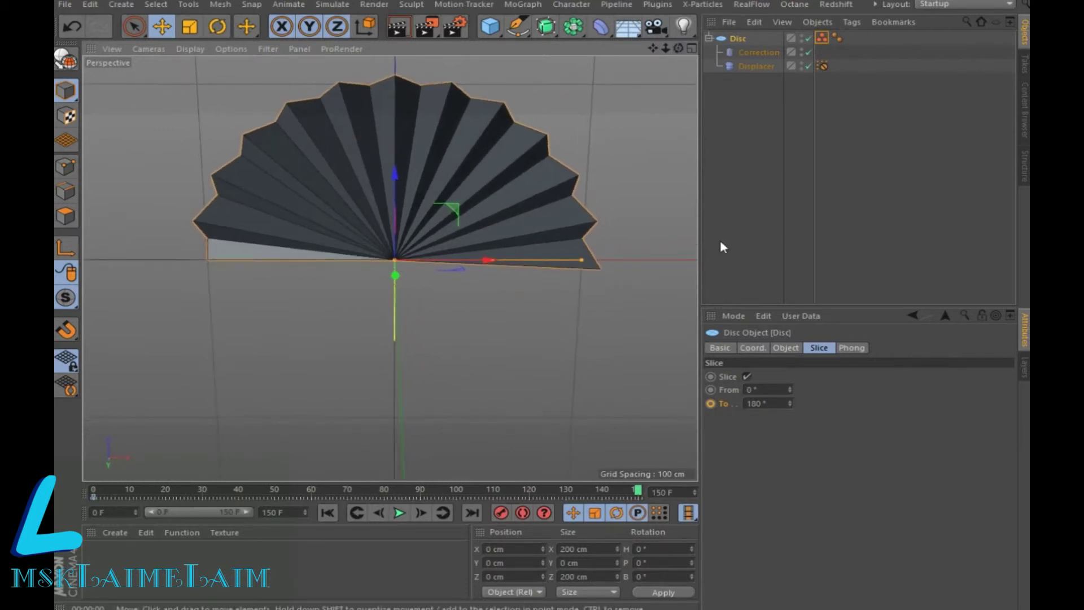
left_click(710, 404)
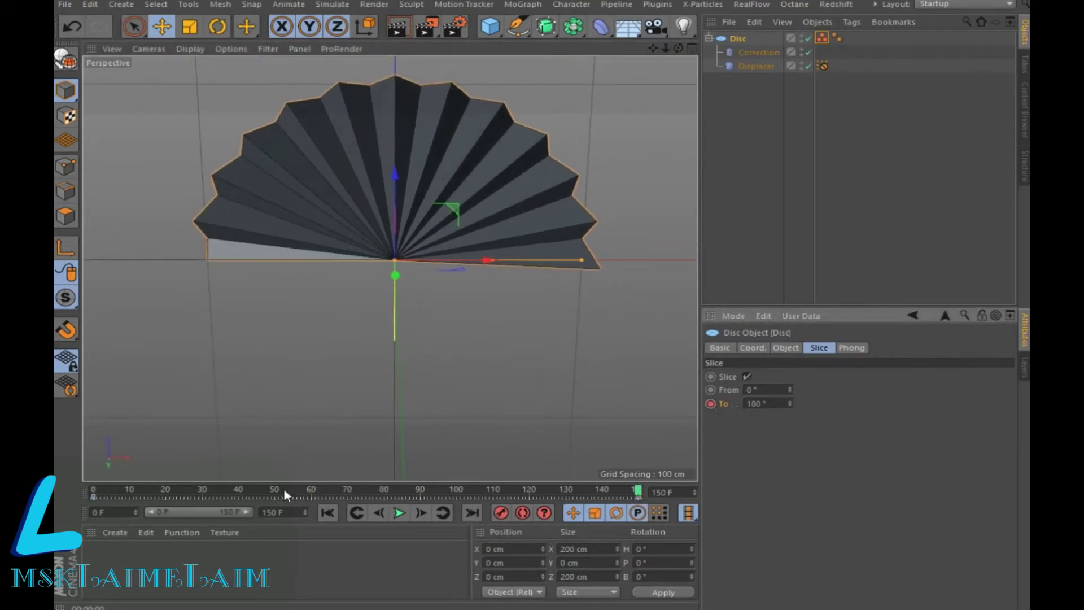
- Play back the fan-opening animation from the first frame
left_click(327, 512)
left_click(400, 516)
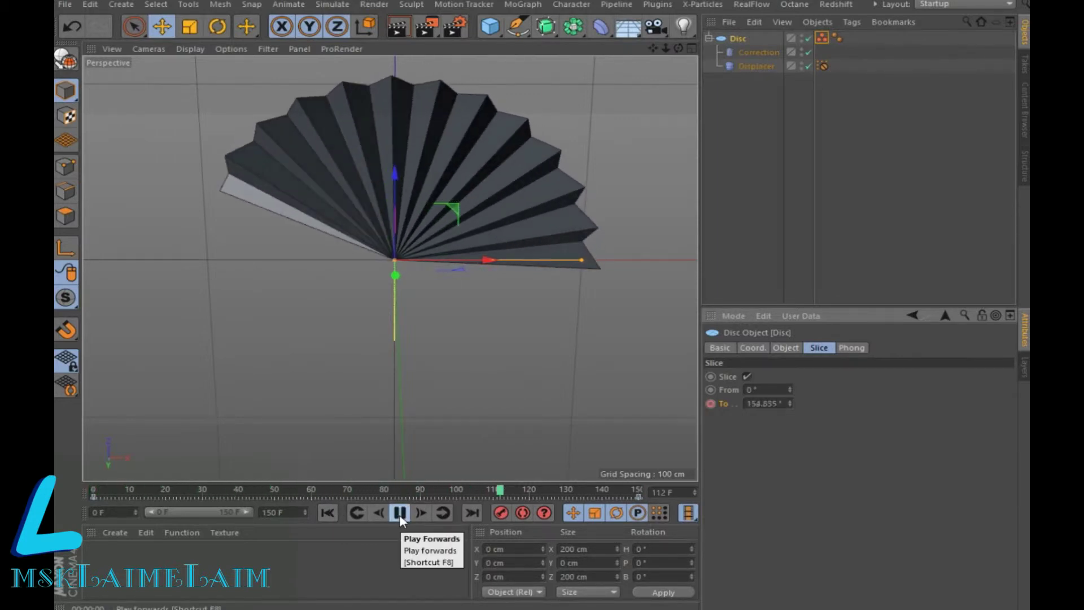
left_click(400, 516)
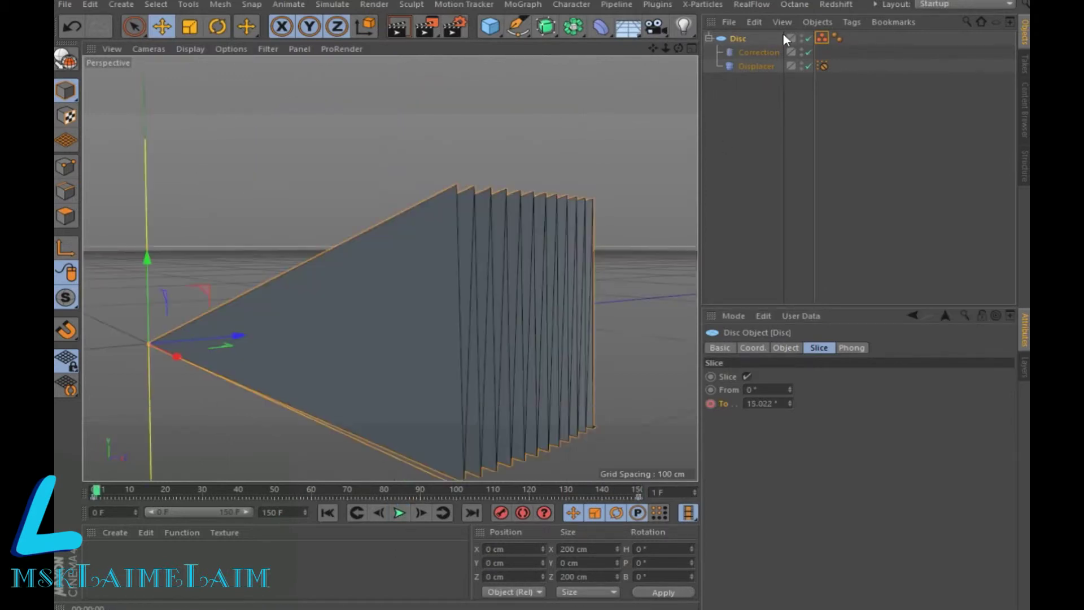
- Add a Bevel deformer and nest it under Disc, below the Displacer
left_click(601, 28)
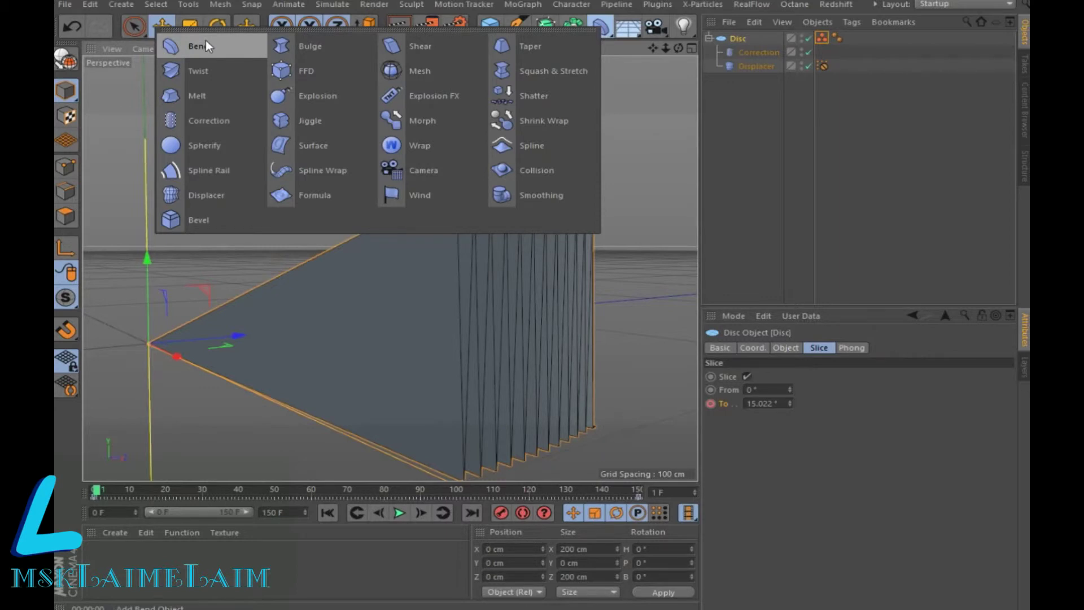
left_click(192, 220)
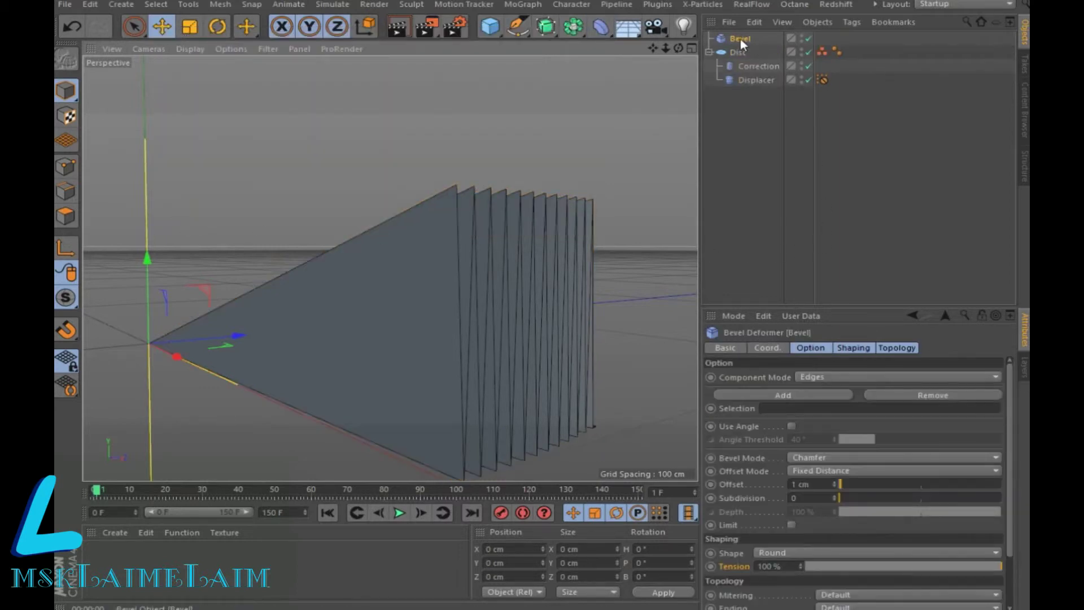
mouse_move(740, 39)
left_mouse_down()
mouse_move(744, 85)
mouse_move(746, 70)
left_mouse_up()
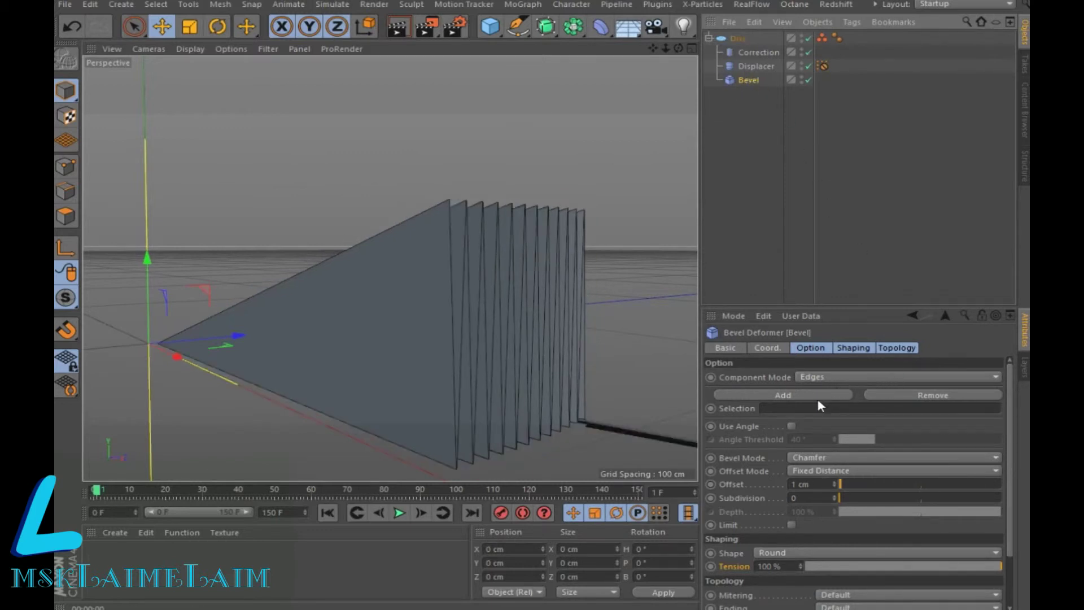
- Enable Use Angle on the Bevel and set its Angle Threshold to 1°
left_click(856, 349)
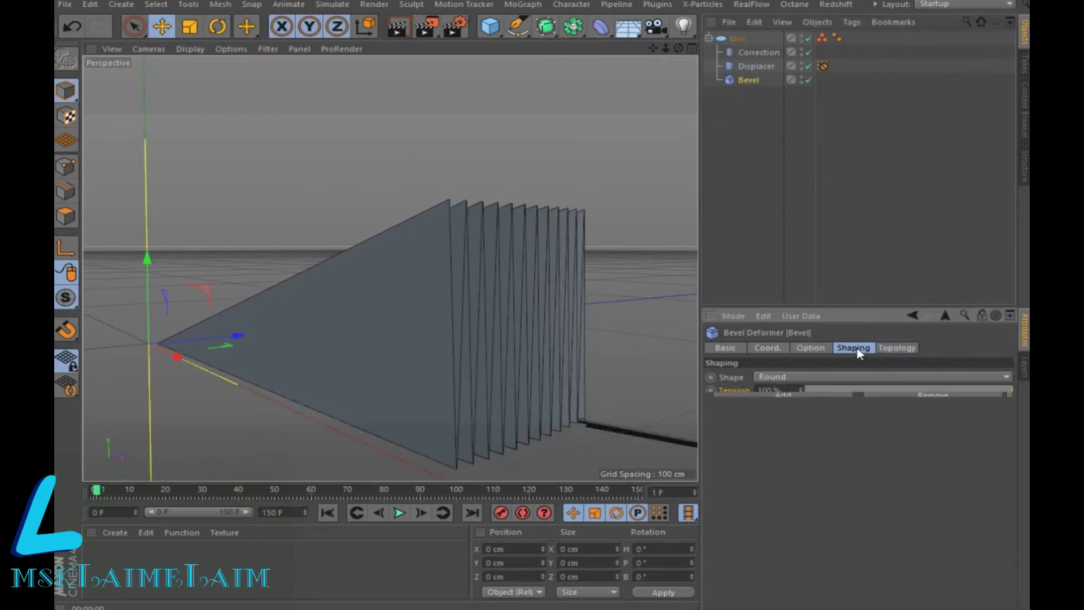
left_click(809, 348)
left_click(792, 425)
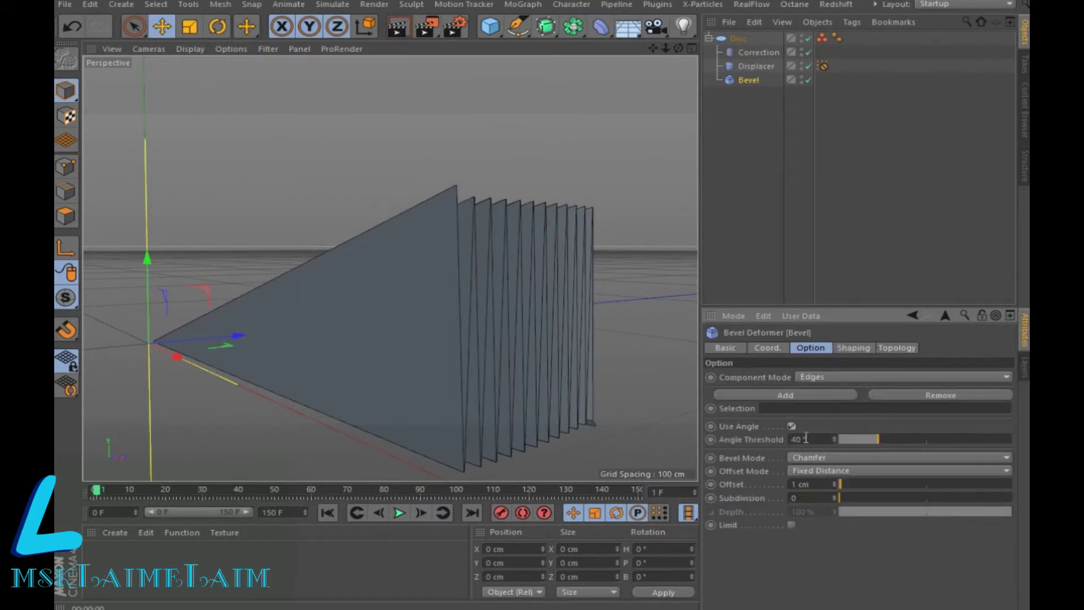
type("1")
key("Return")
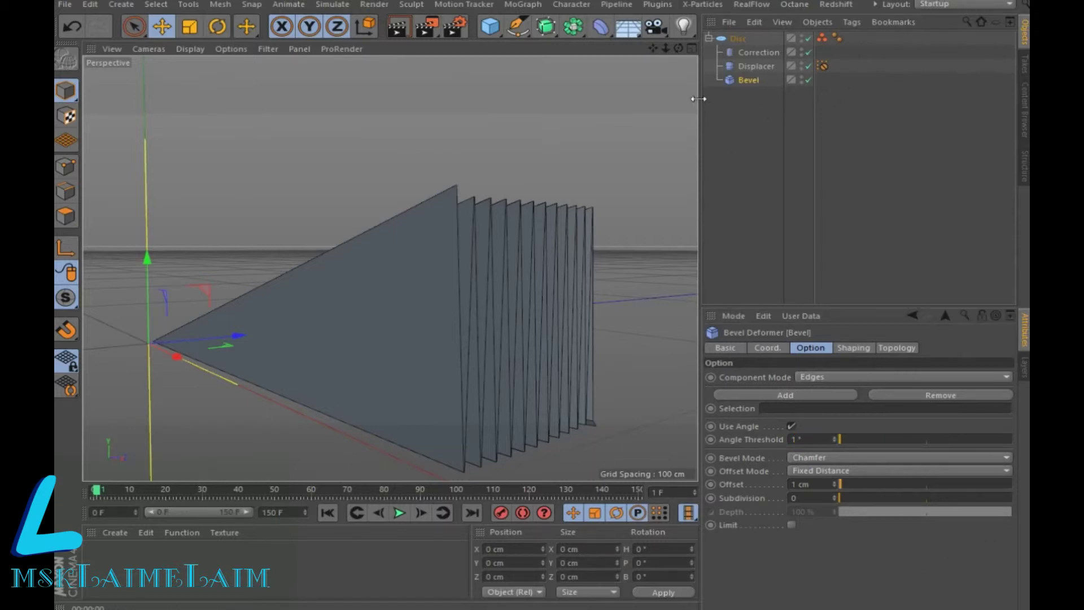
mouse_move(682, 50)
left_mouse_down()
mouse_move(680, 59)
mouse_move(661, 50)
left_mouse_up()
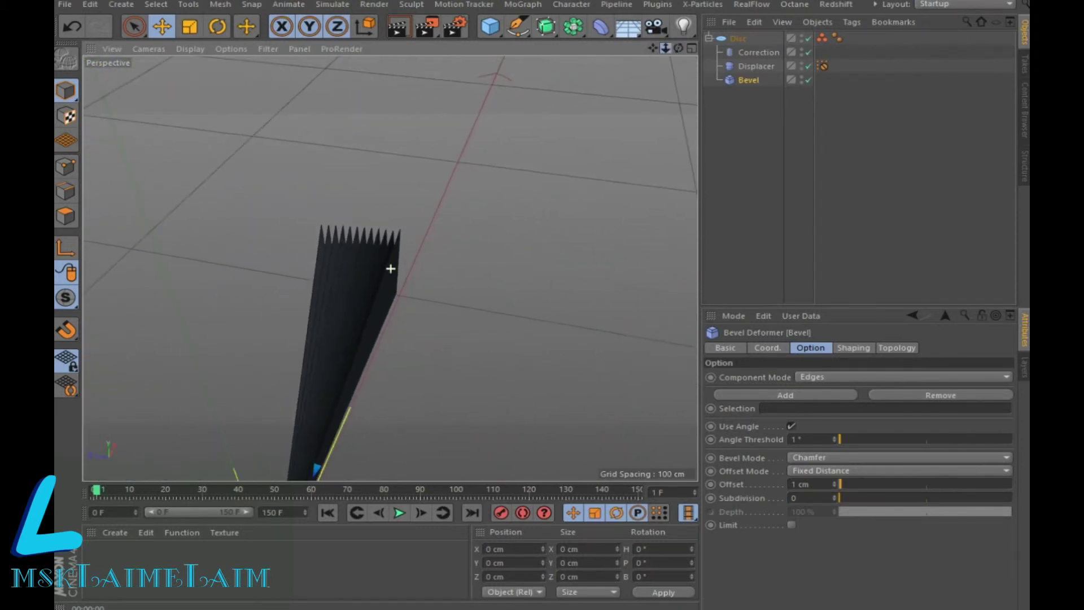
- From a low side view, briefly play the pleated fan animation and stop it
mouse_move(678, 48)
left_mouse_down()
mouse_move(678, 31)
mouse_move(679, 57)
left_mouse_up()
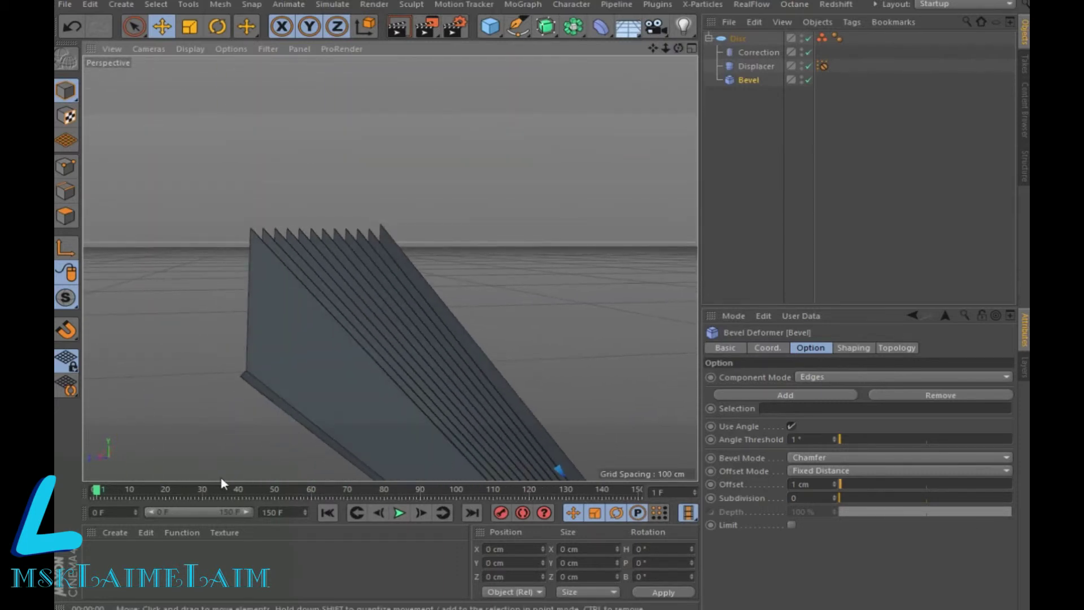
left_click(400, 513)
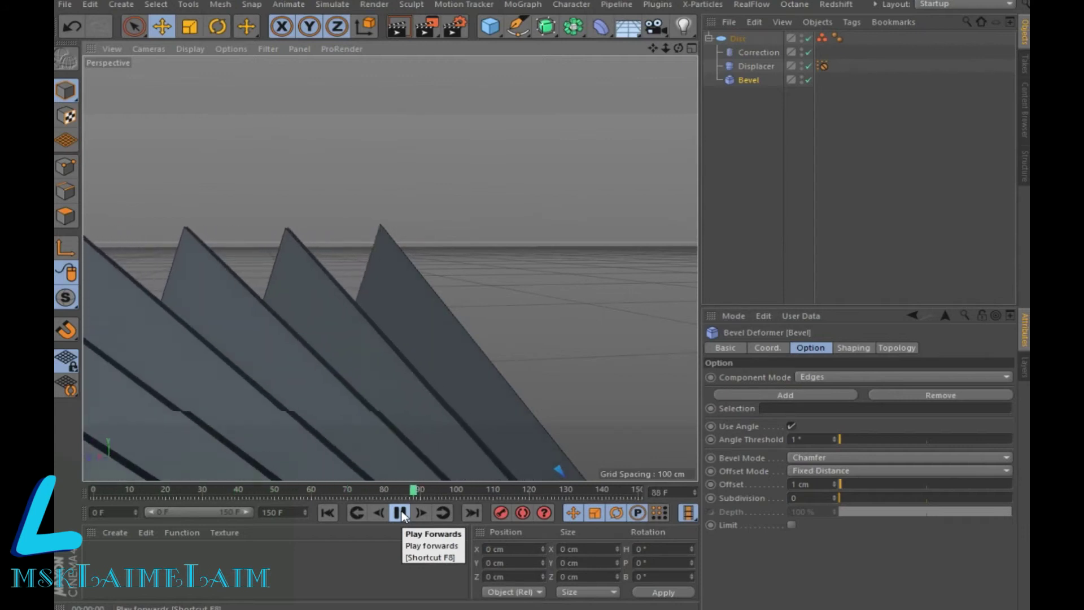
left_click(400, 513)
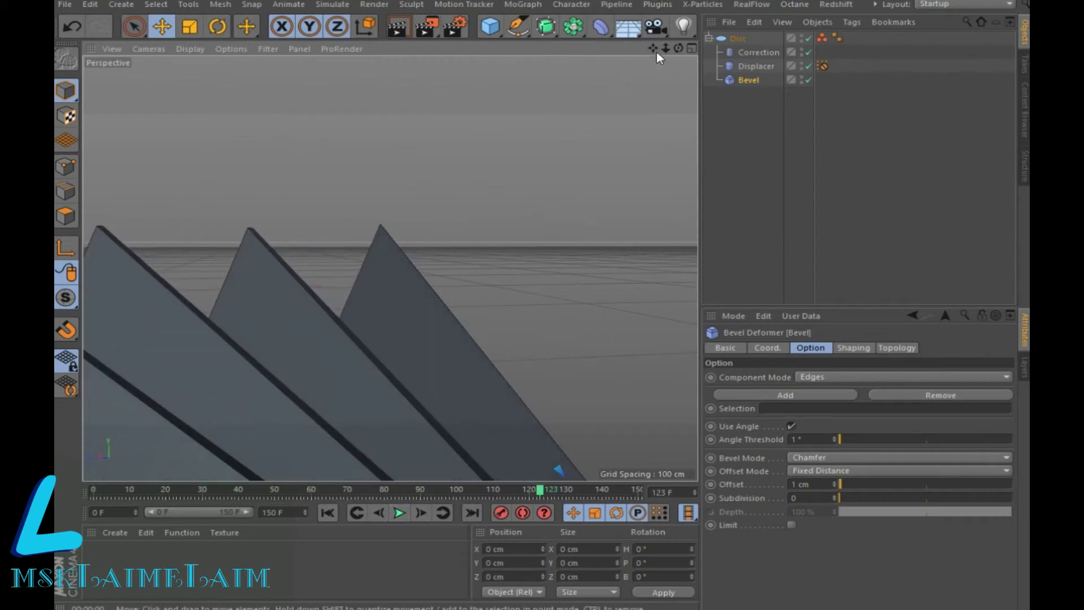
- Check the fan from high and front views, then replay from the start, stopping near frame 137
scroll(391, 269, "down", 5)
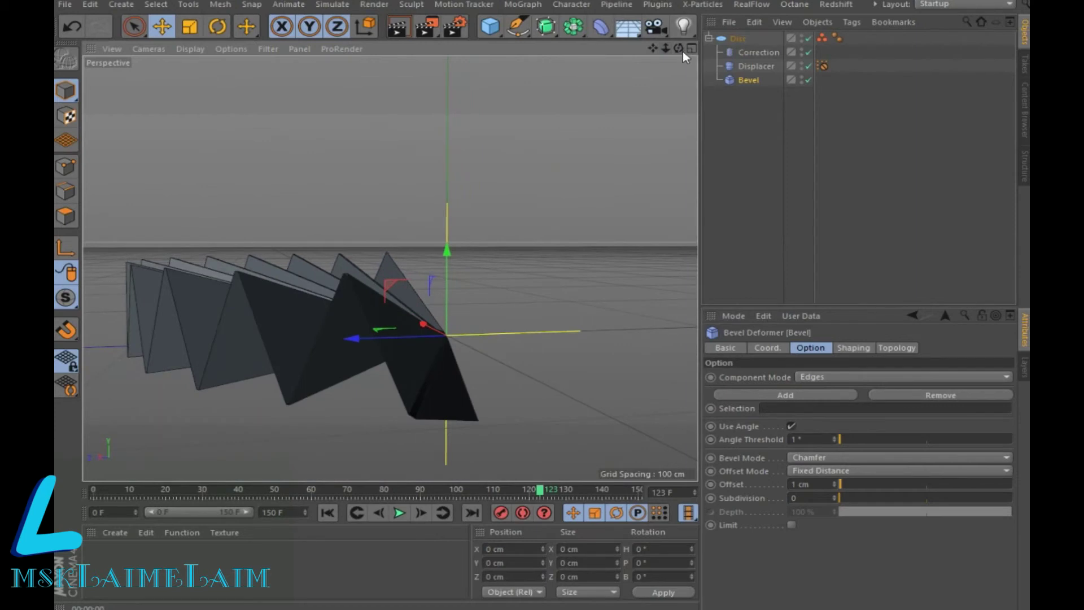
left_click_drag(683, 49, 650, 169)
mouse_move(390, 268)
left_mouse_down()
mouse_move(669, 65)
mouse_move(670, 46)
mouse_move(656, 62)
left_mouse_up()
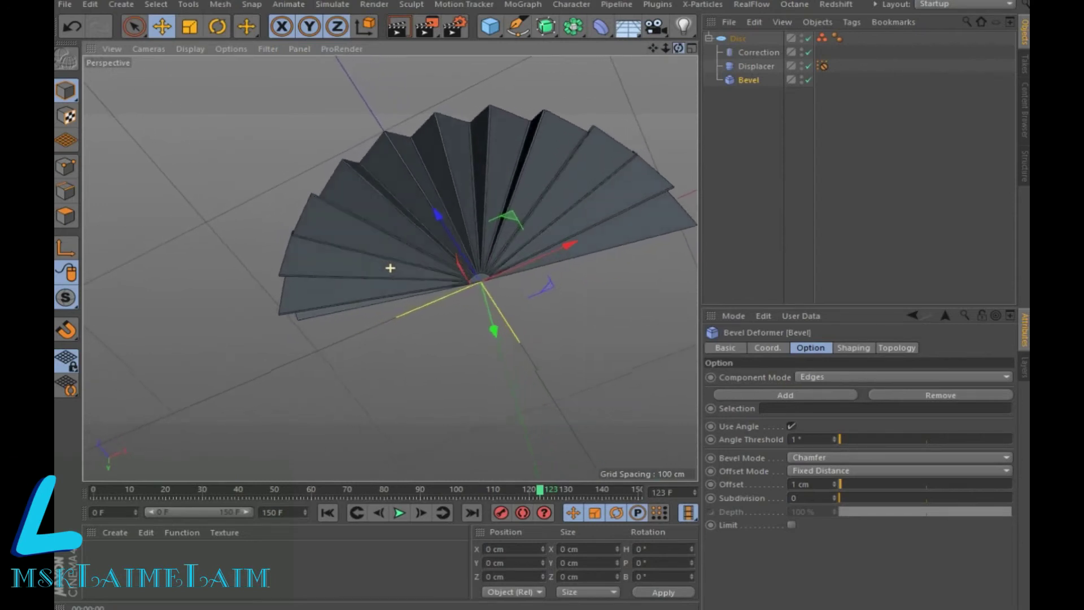
left_click_drag(390, 267, 409, 479)
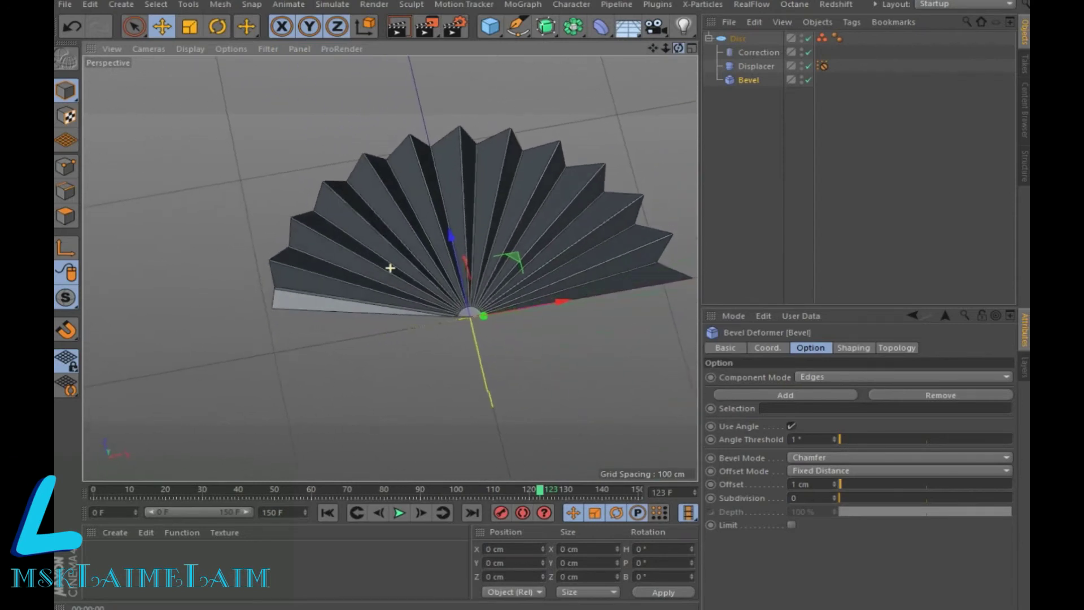
left_click(327, 513)
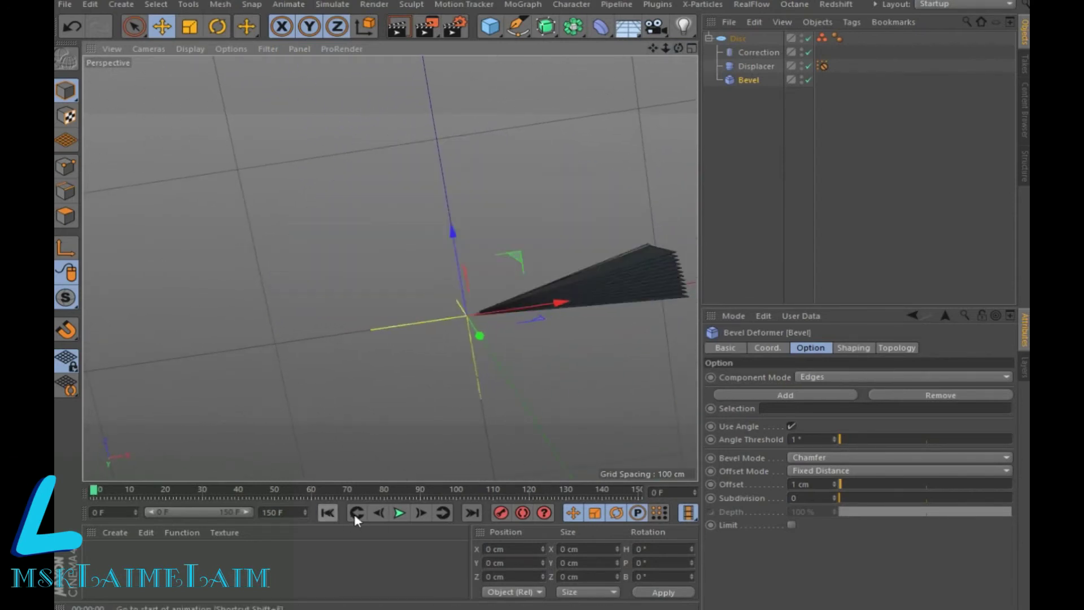
left_click(399, 513)
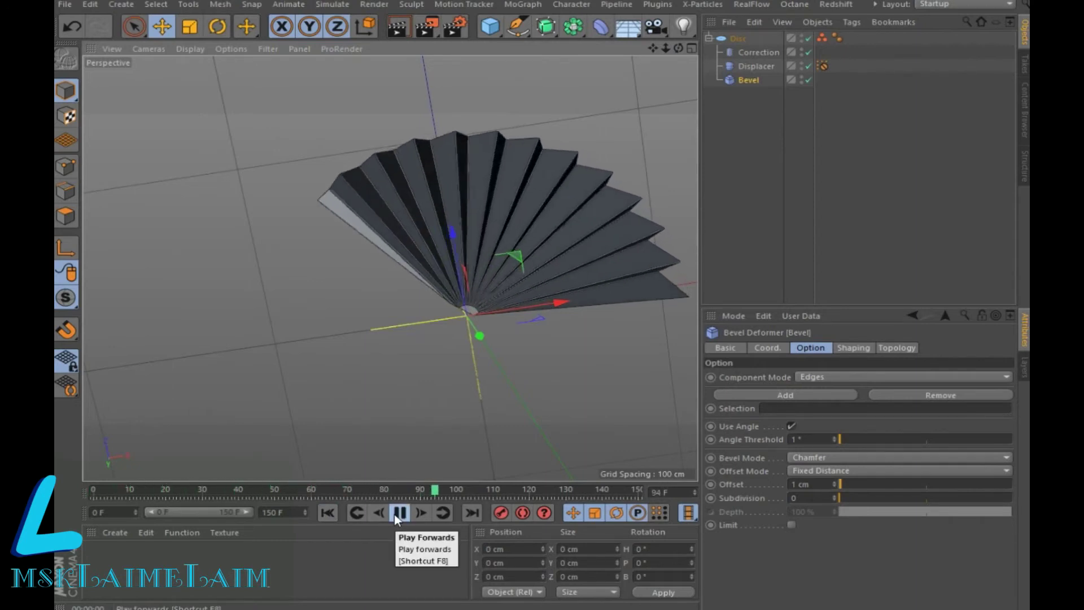
left_click(399, 512)
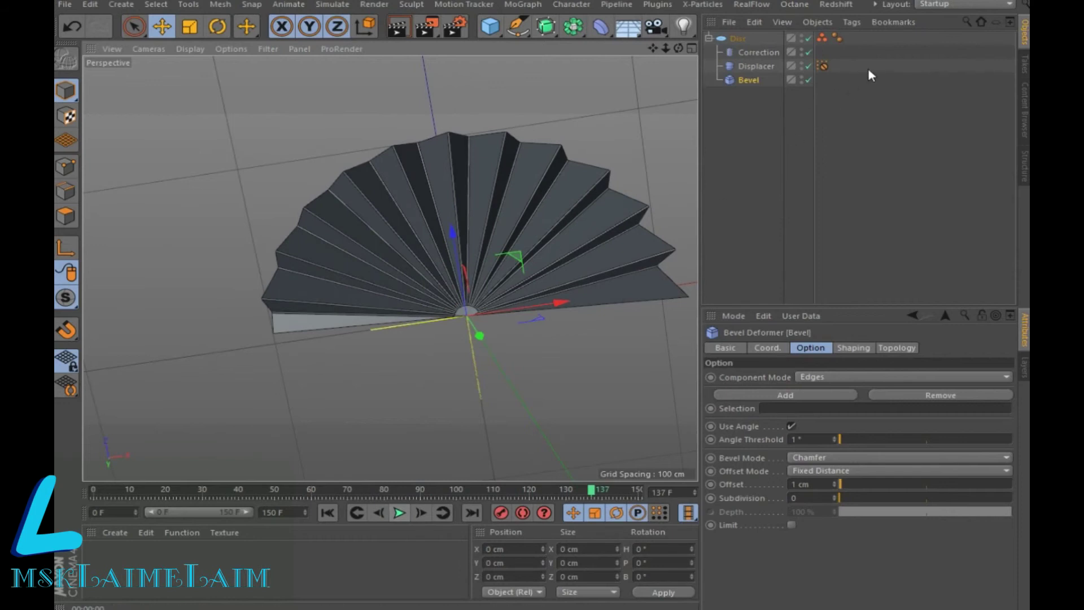
left_click(331, 4)
mouse_move(330, 24)
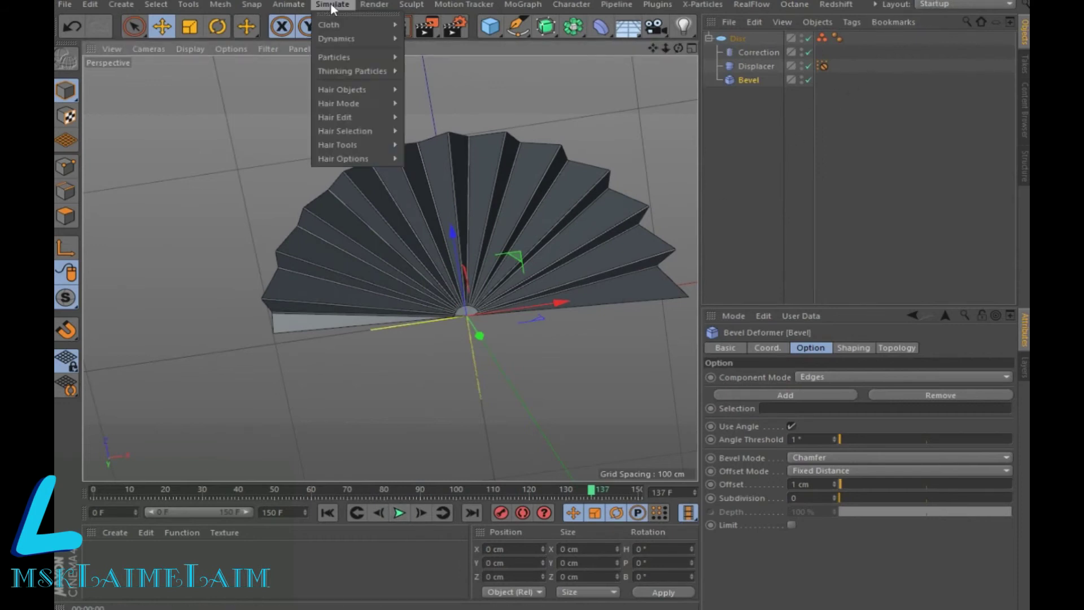
- Add a Cloth Surface object and nest the Disc inside it
left_click(439, 28)
left_click_drag(740, 55, 752, 36)
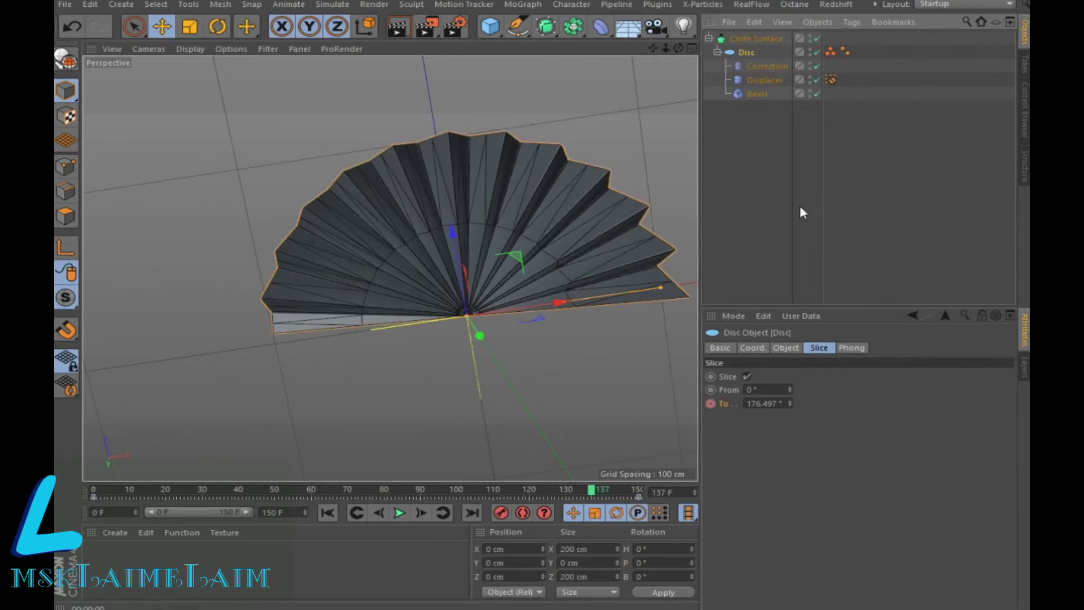
left_click(757, 39)
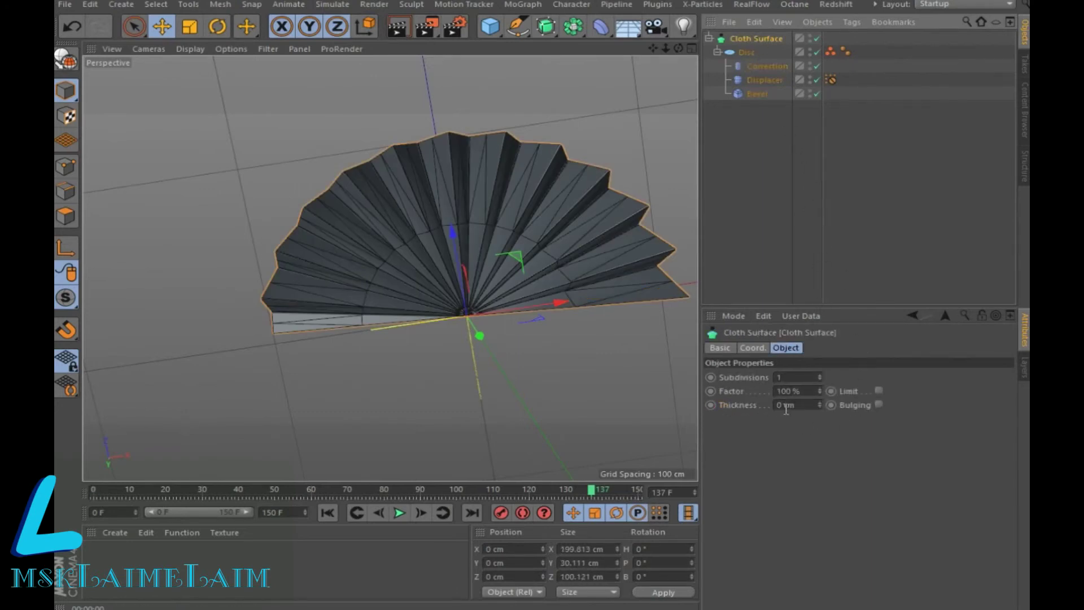
- Set the Cloth Surface Thickness to 3 cm and replay the animation from the first frame
double_click(781, 405)
type("3")
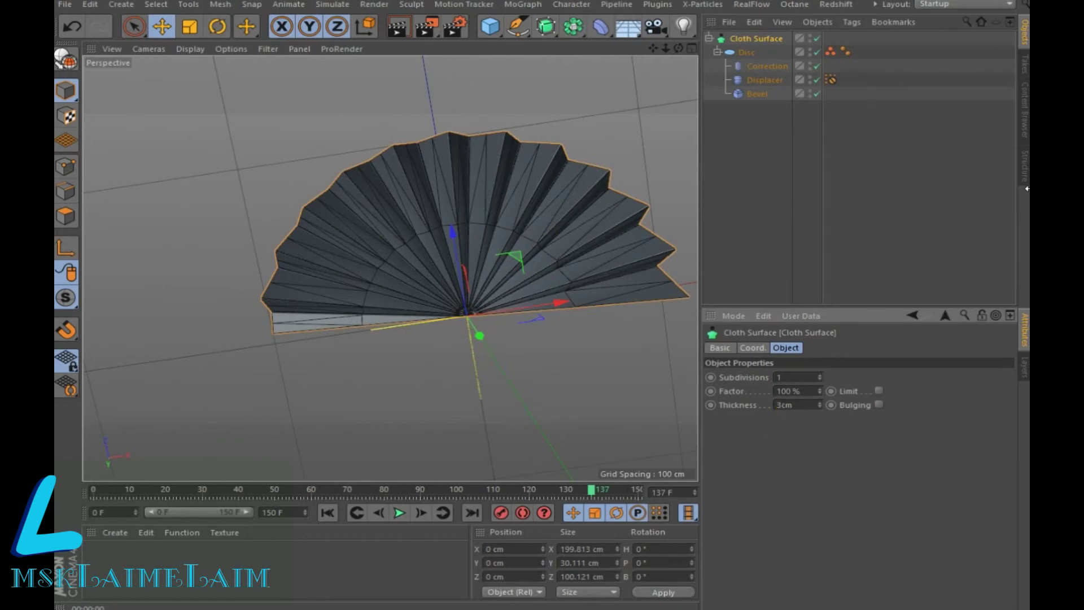
key("Return")
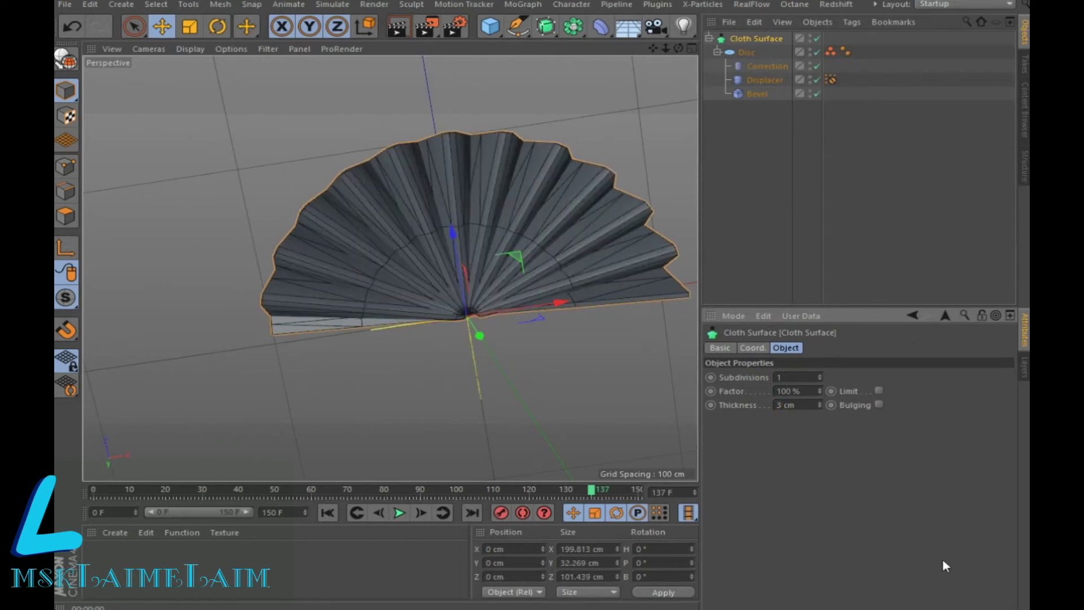
left_click(331, 513)
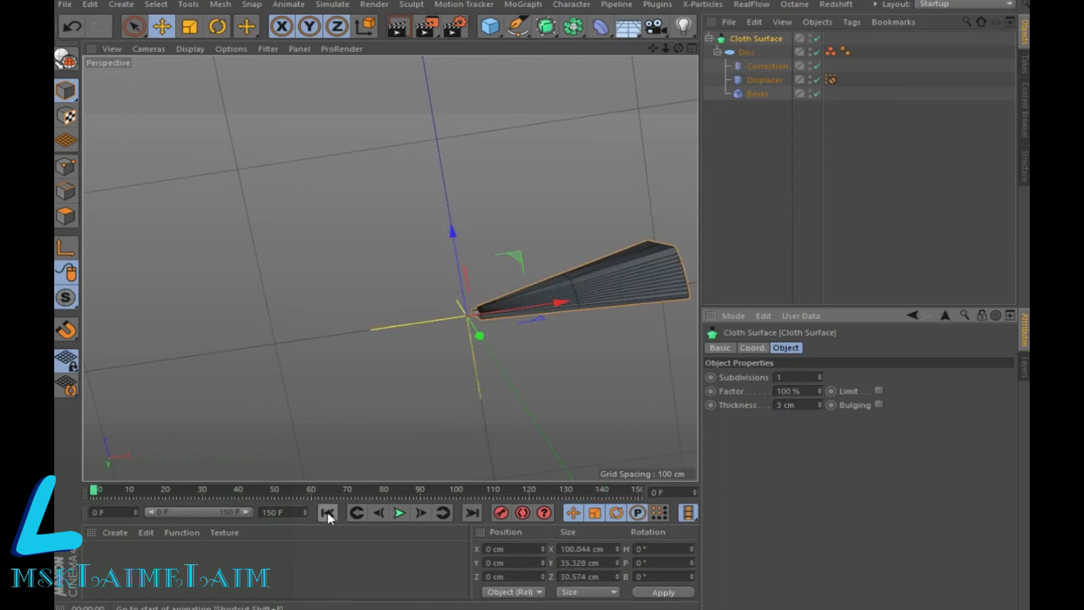
left_click(403, 516)
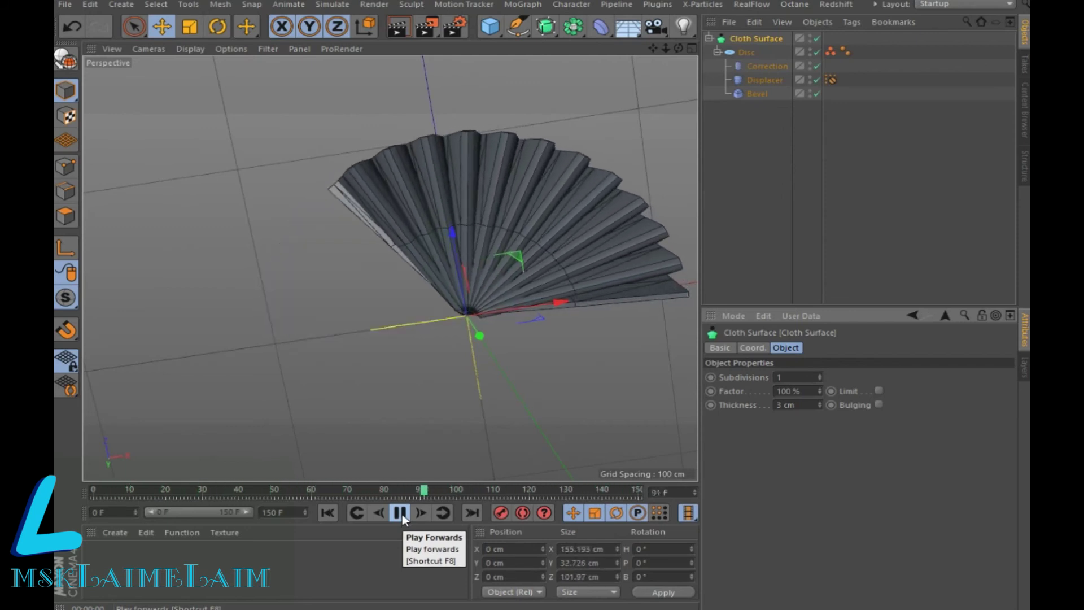
- Zoom in on the thickened fan and replay it, pausing near frame 145
left_click(401, 513)
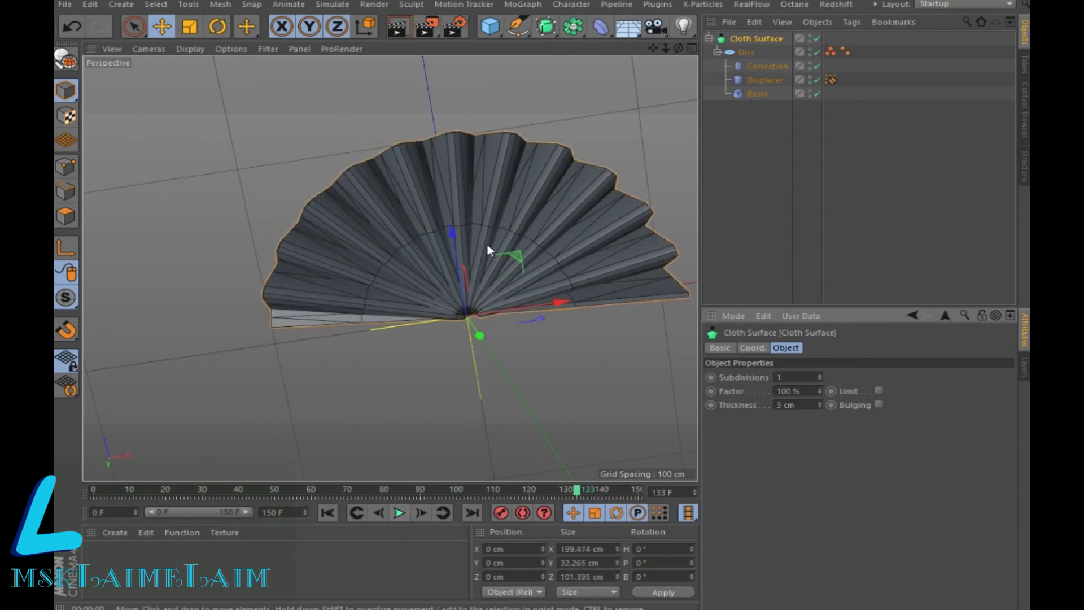
left_click(830, 51)
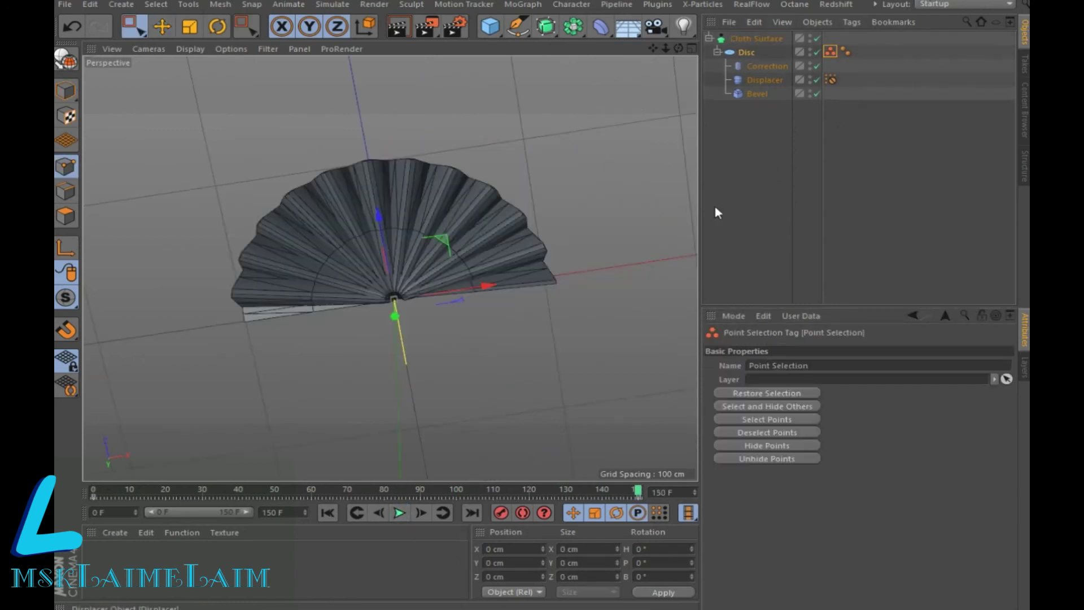
left_click_drag(662, 50, 695, 49)
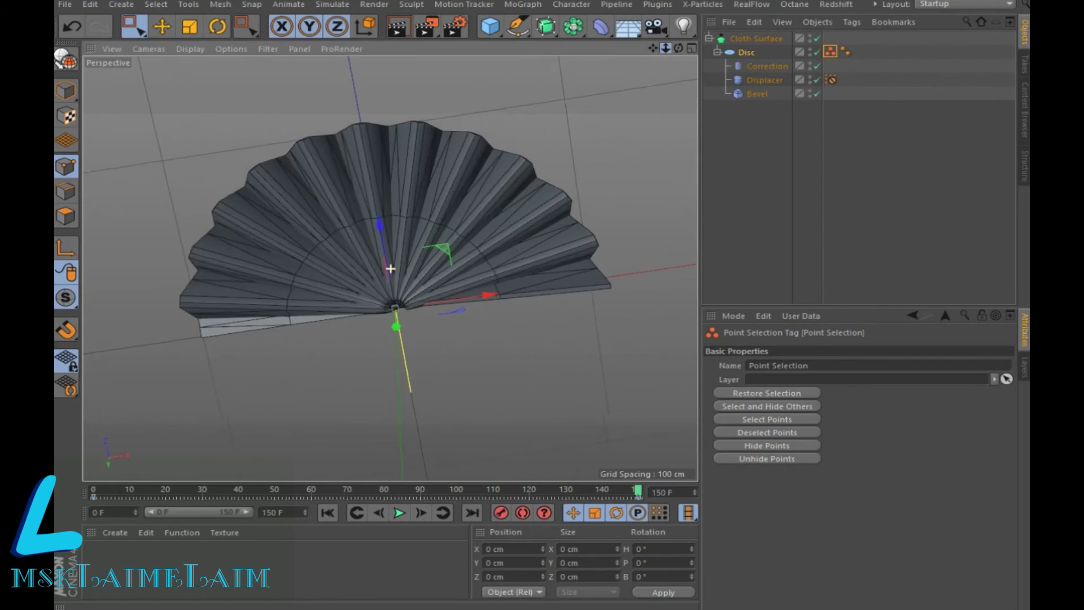
left_click(398, 513)
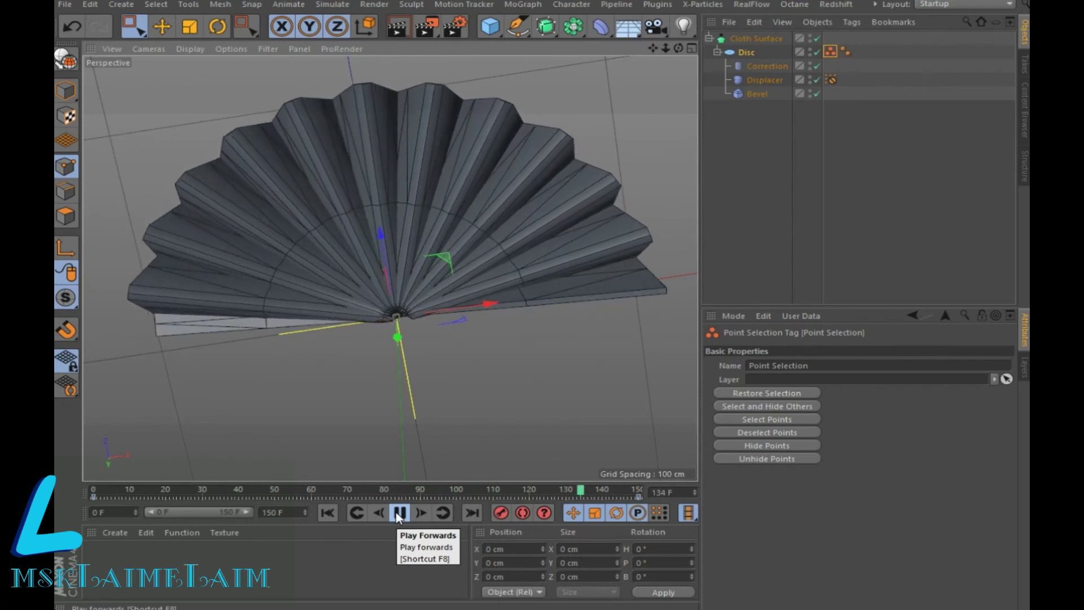
left_click(399, 514)
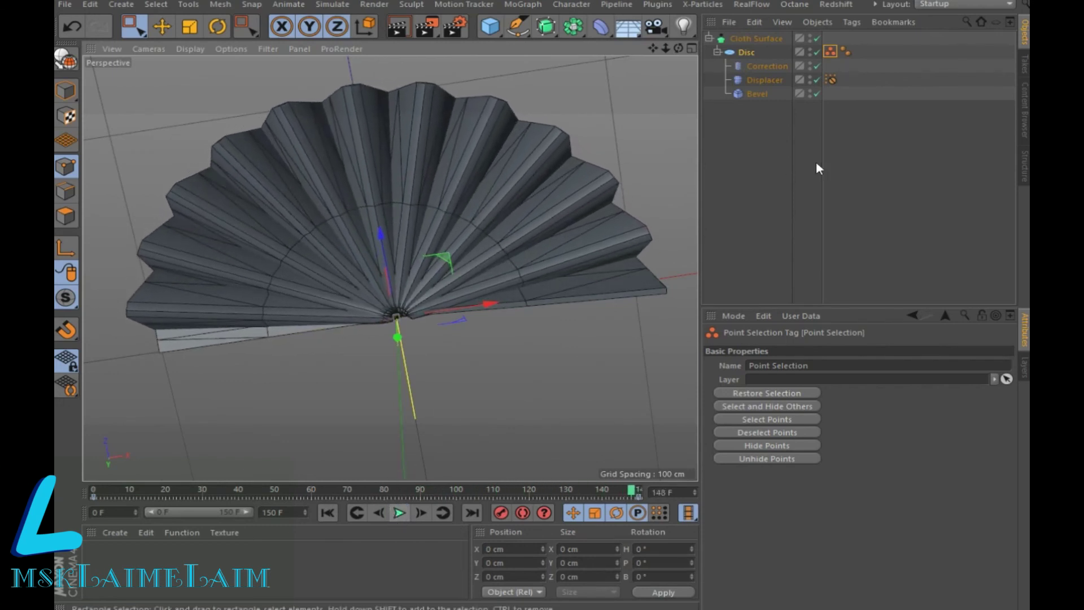